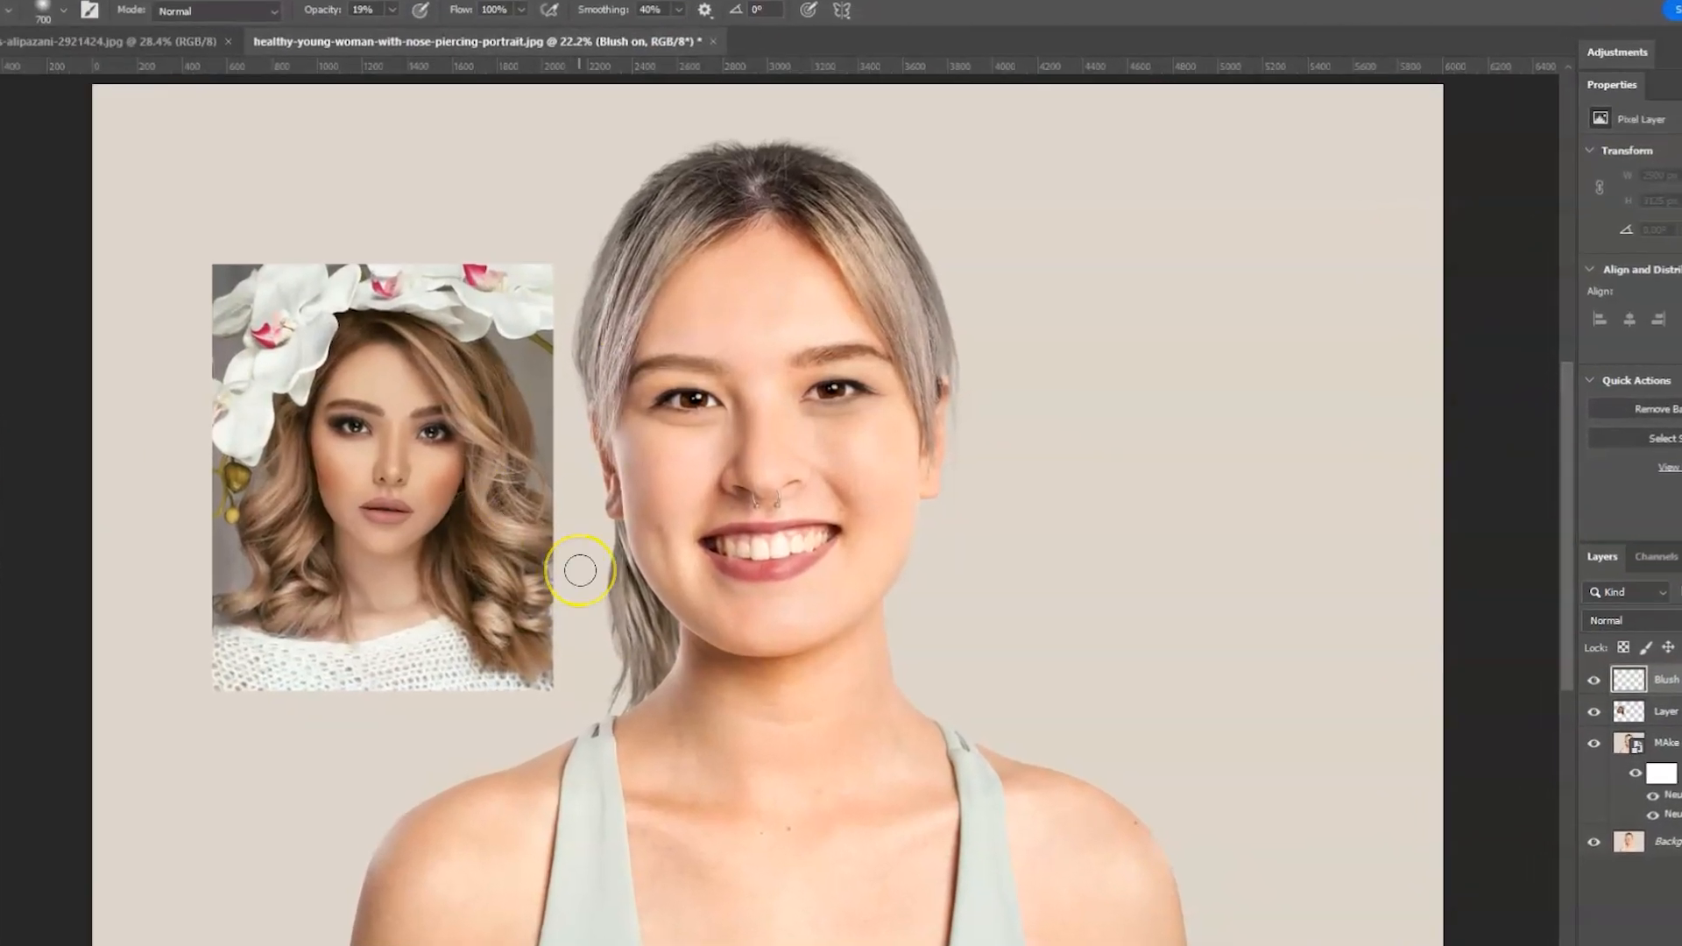
# Paint blush over the smiling woman's cheek on the Blush on layer and soften it with a 75.5-pixel Gaussian Blur.
pyautogui.moveTo(580, 571)
pyautogui.mouseDown()
pyautogui.moveTo(666, 558)
pyautogui.moveTo(889, 595)
pyautogui.mouseUp()
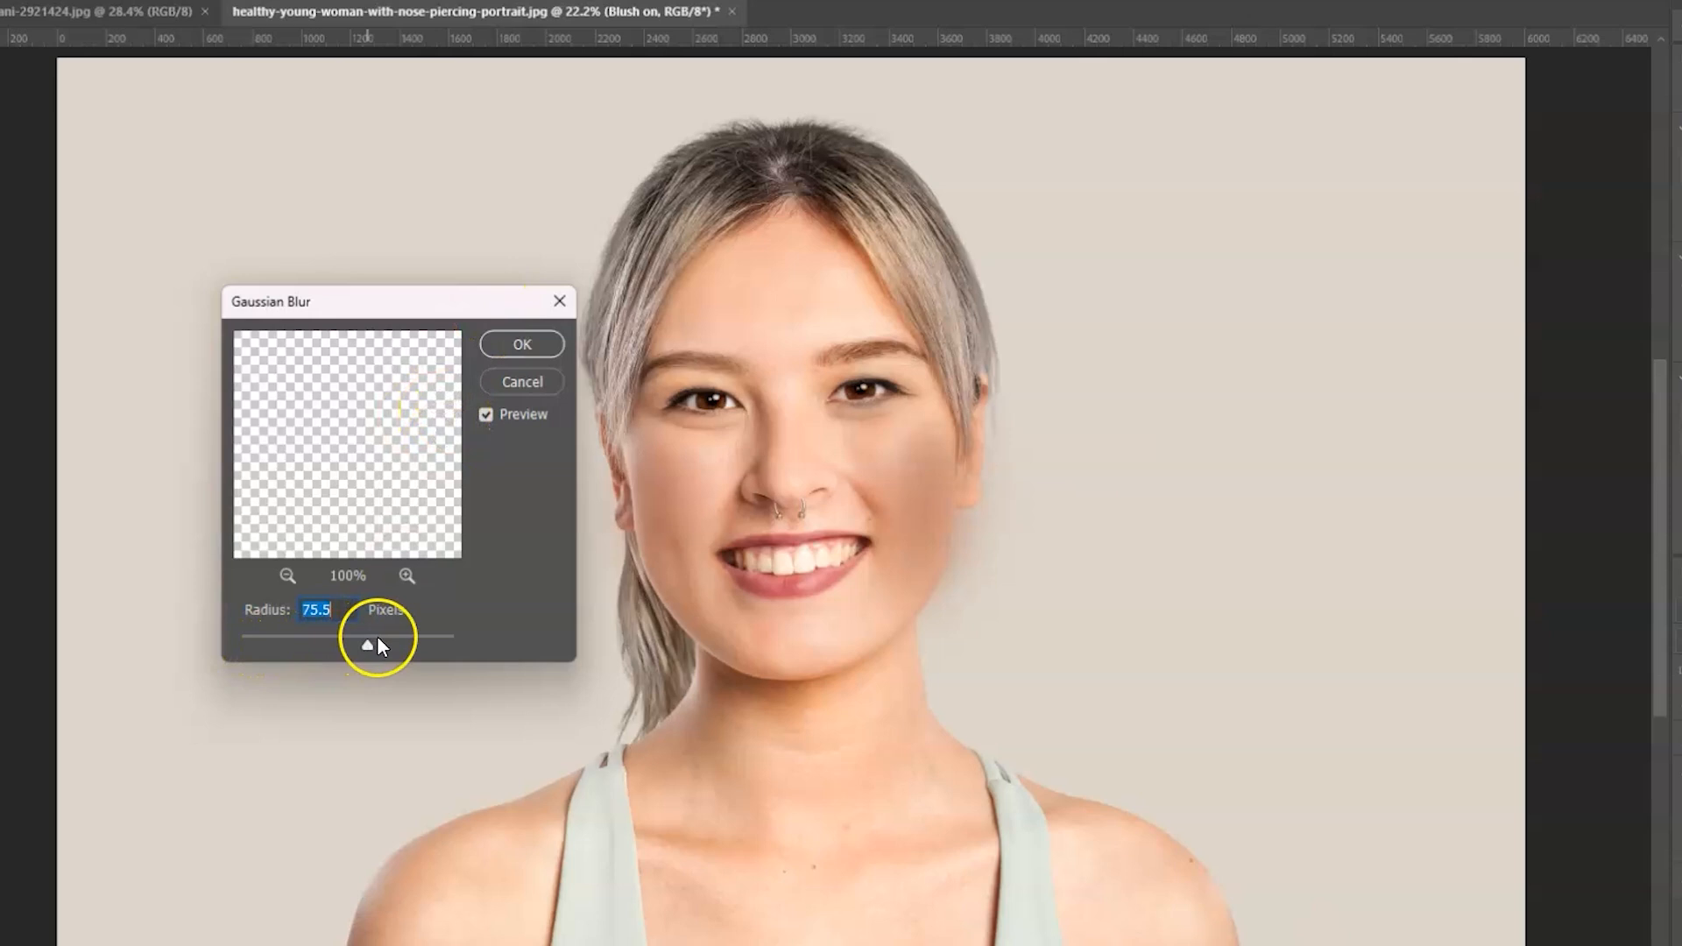
pyautogui.press('Return')
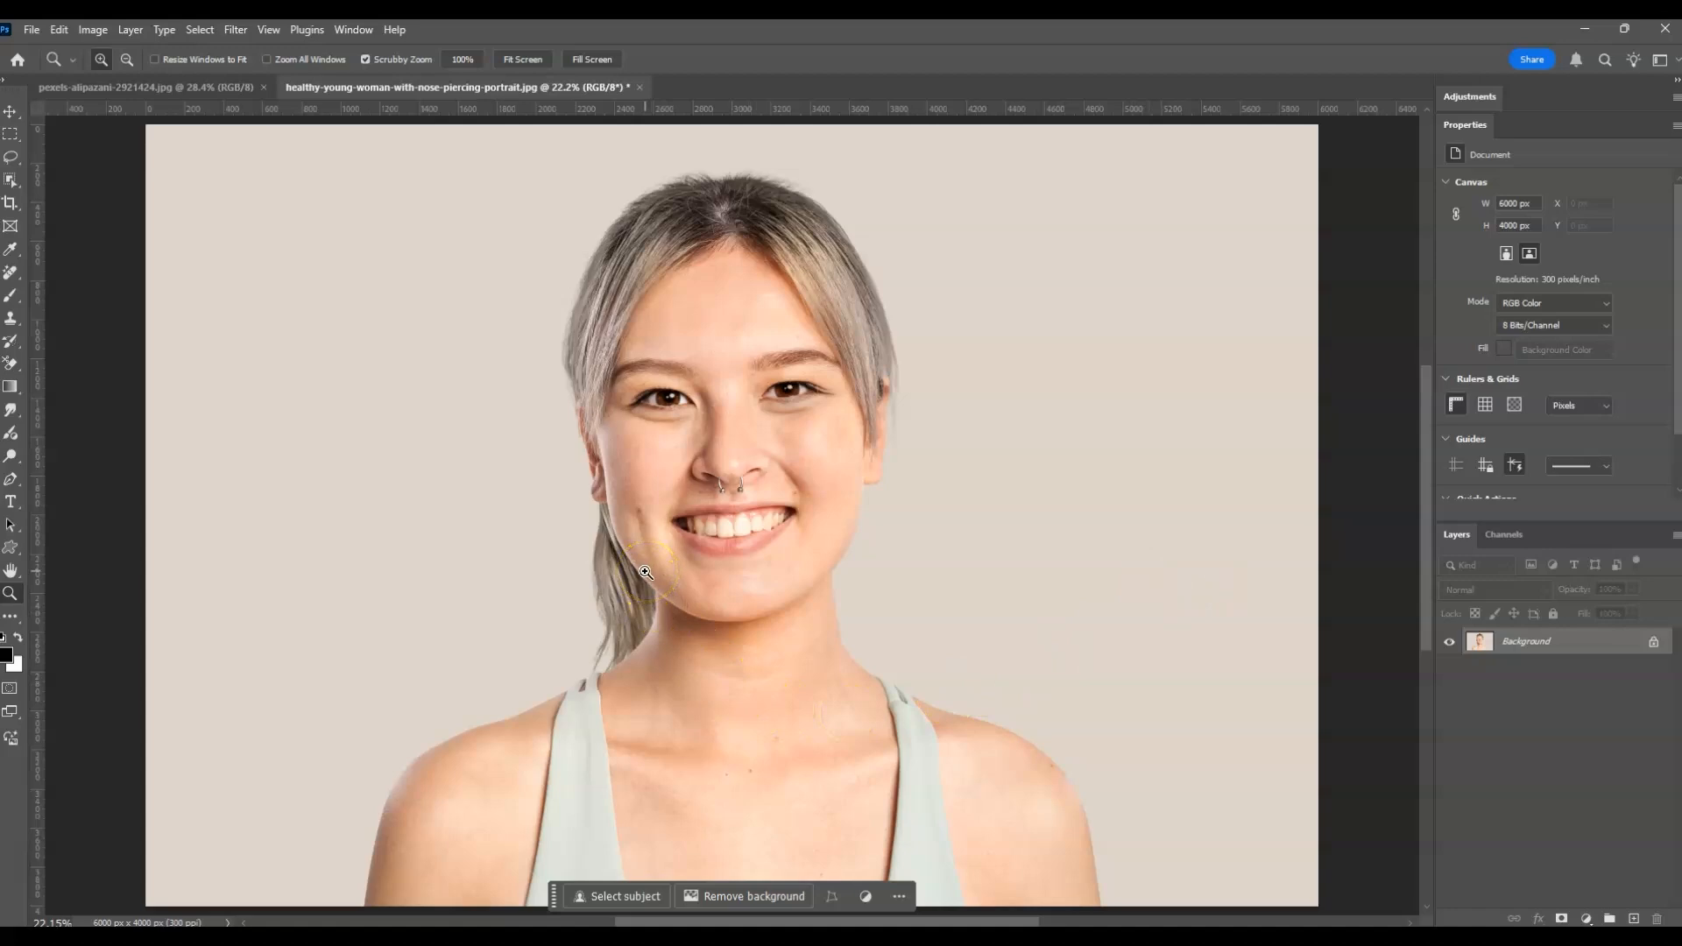
# Check the reference makeup photo, return to the nose-piercing portrait and duplicate its Background layer.
pyautogui.click(154, 88)
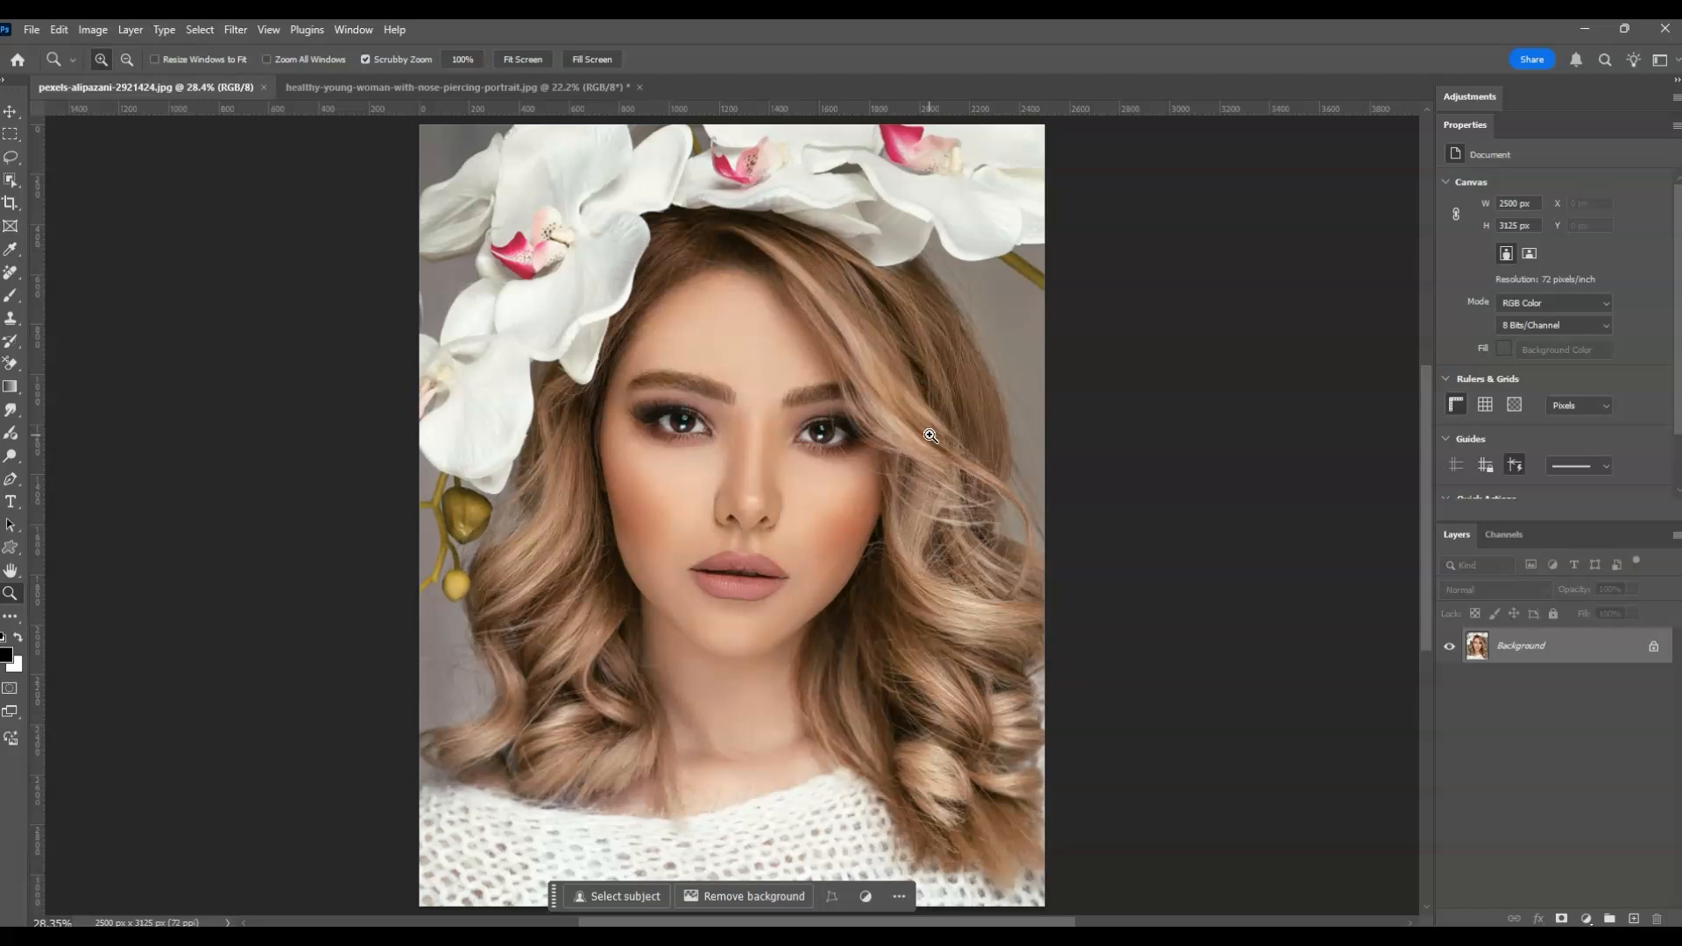
pyautogui.click(429, 88)
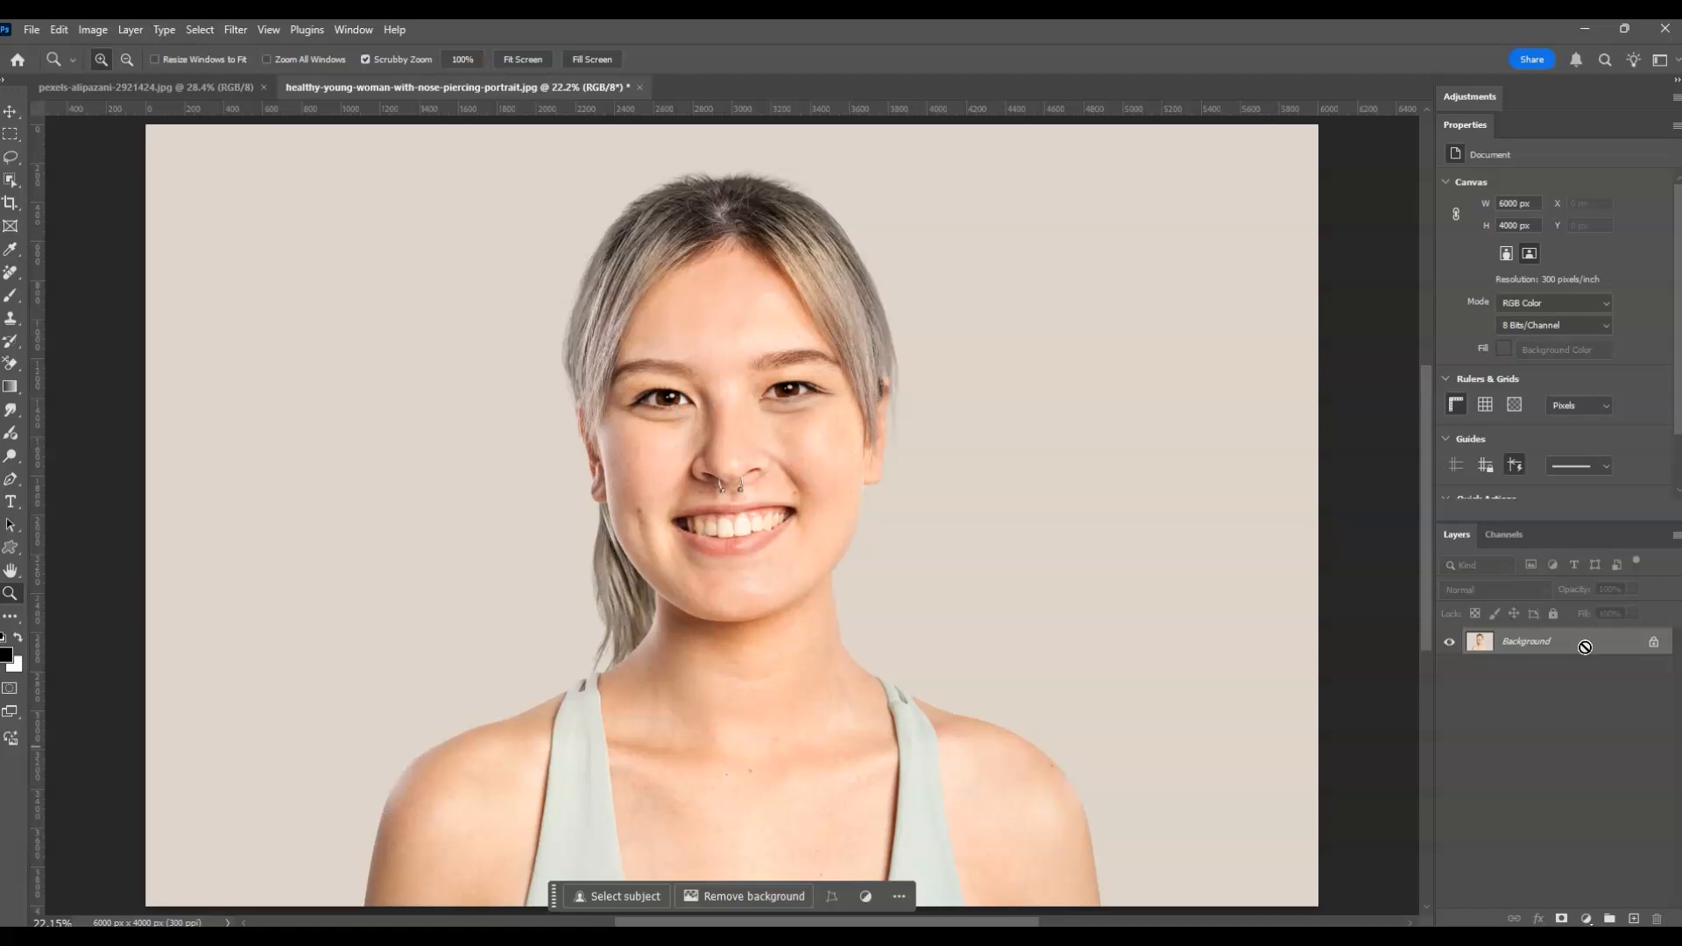
pyautogui.hotkey('ctrl', 'j')
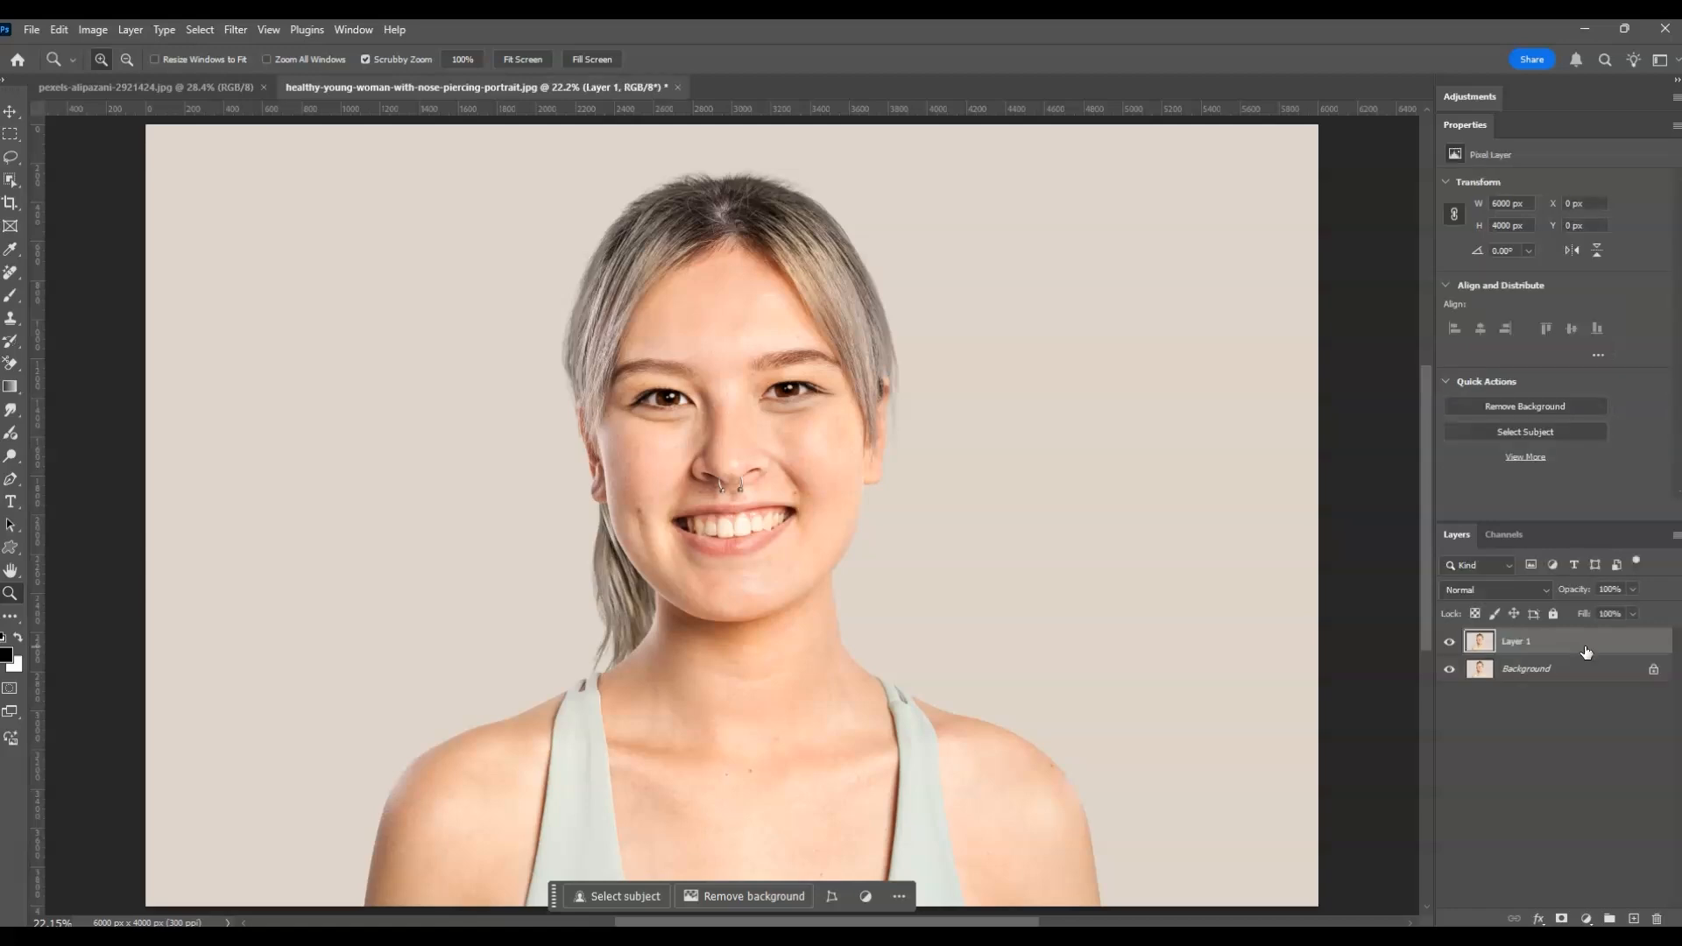
# Rename the duplicated portrait layer as "MAke up".
pyautogui.click(1565, 765)
pyautogui.click(1522, 646)
pyautogui.keyDown('ctrl'); pyautogui.click(1530, 646); pyautogui.keyUp('ctrl')
pyautogui.click(1529, 647)
pyautogui.rightClick(1530, 646)
pyautogui.click(1530, 646)
pyautogui.rightClick(1529, 646)
pyautogui.click(1549, 714)
pyautogui.doubleClick(1531, 647)
pyautogui.write('MAke up')
pyautogui.click(1560, 738)
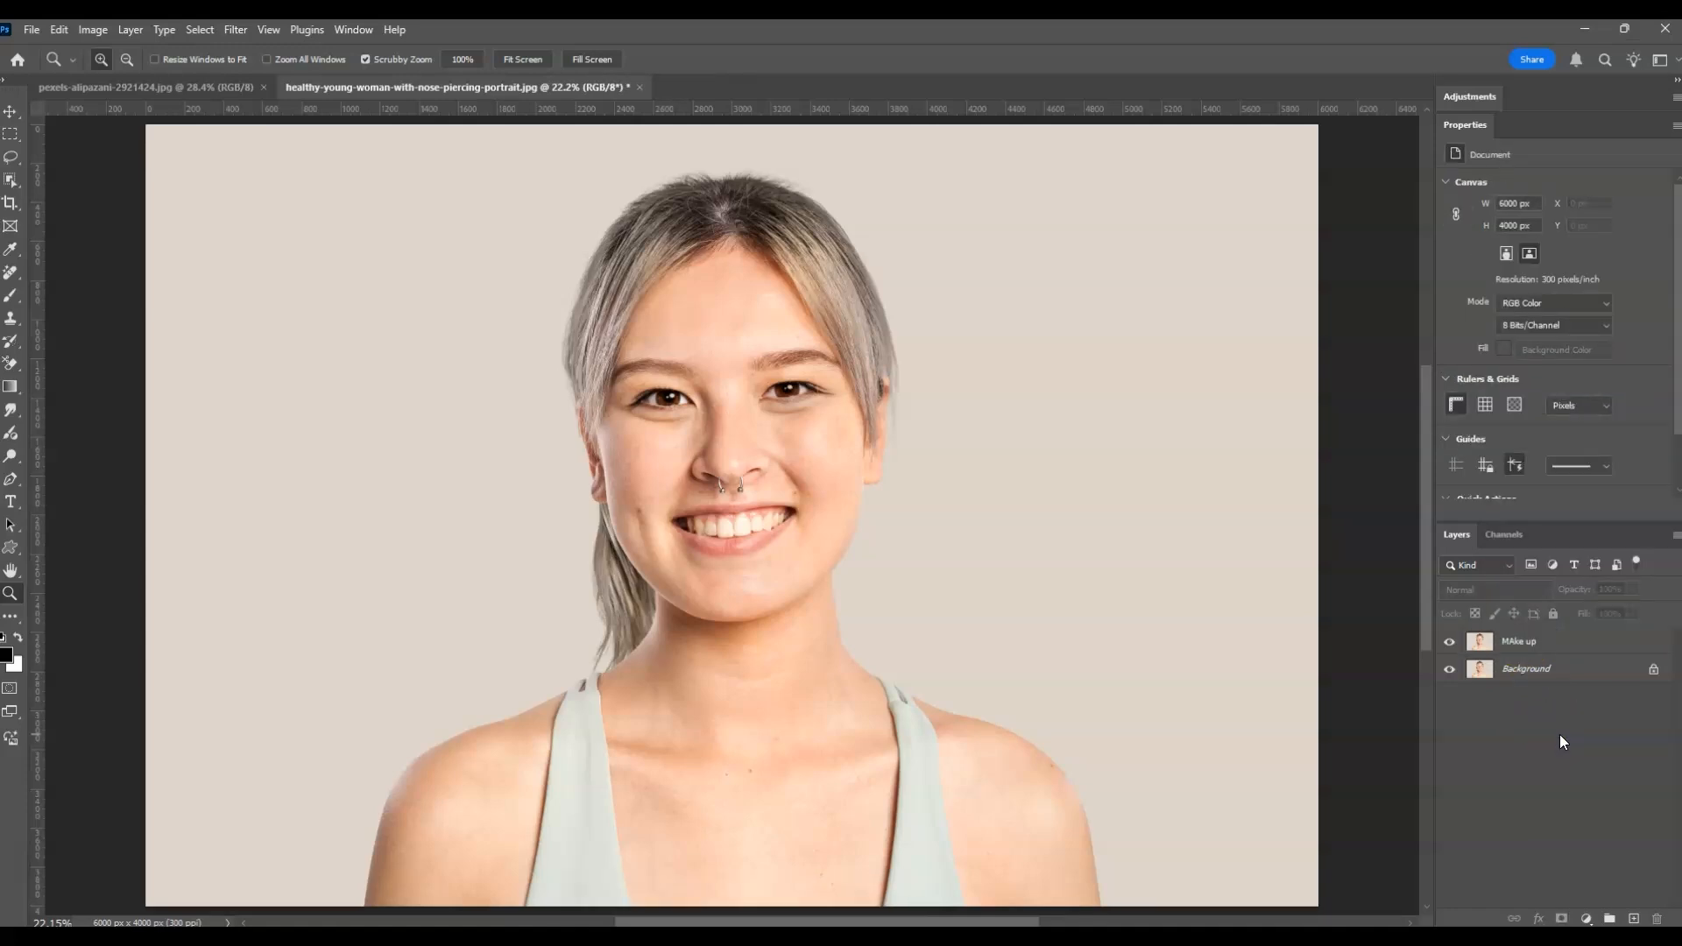
# Convert the MAke up layer to a smart object.
pyautogui.click(1531, 646)
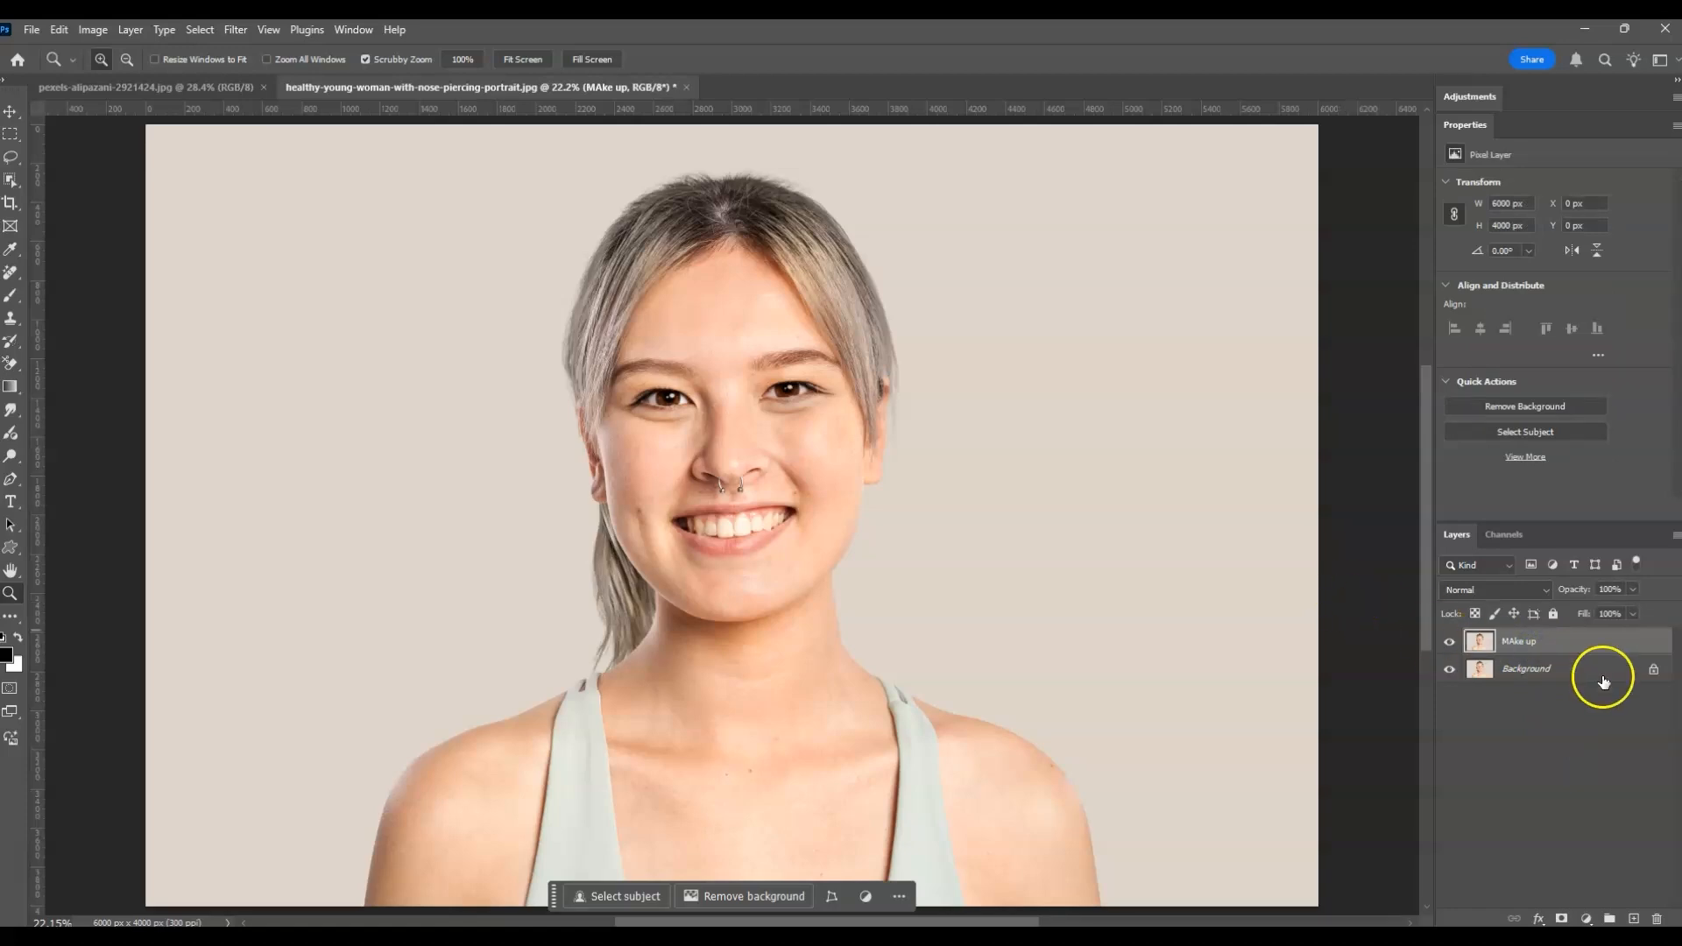
pyautogui.rightClick(1544, 646)
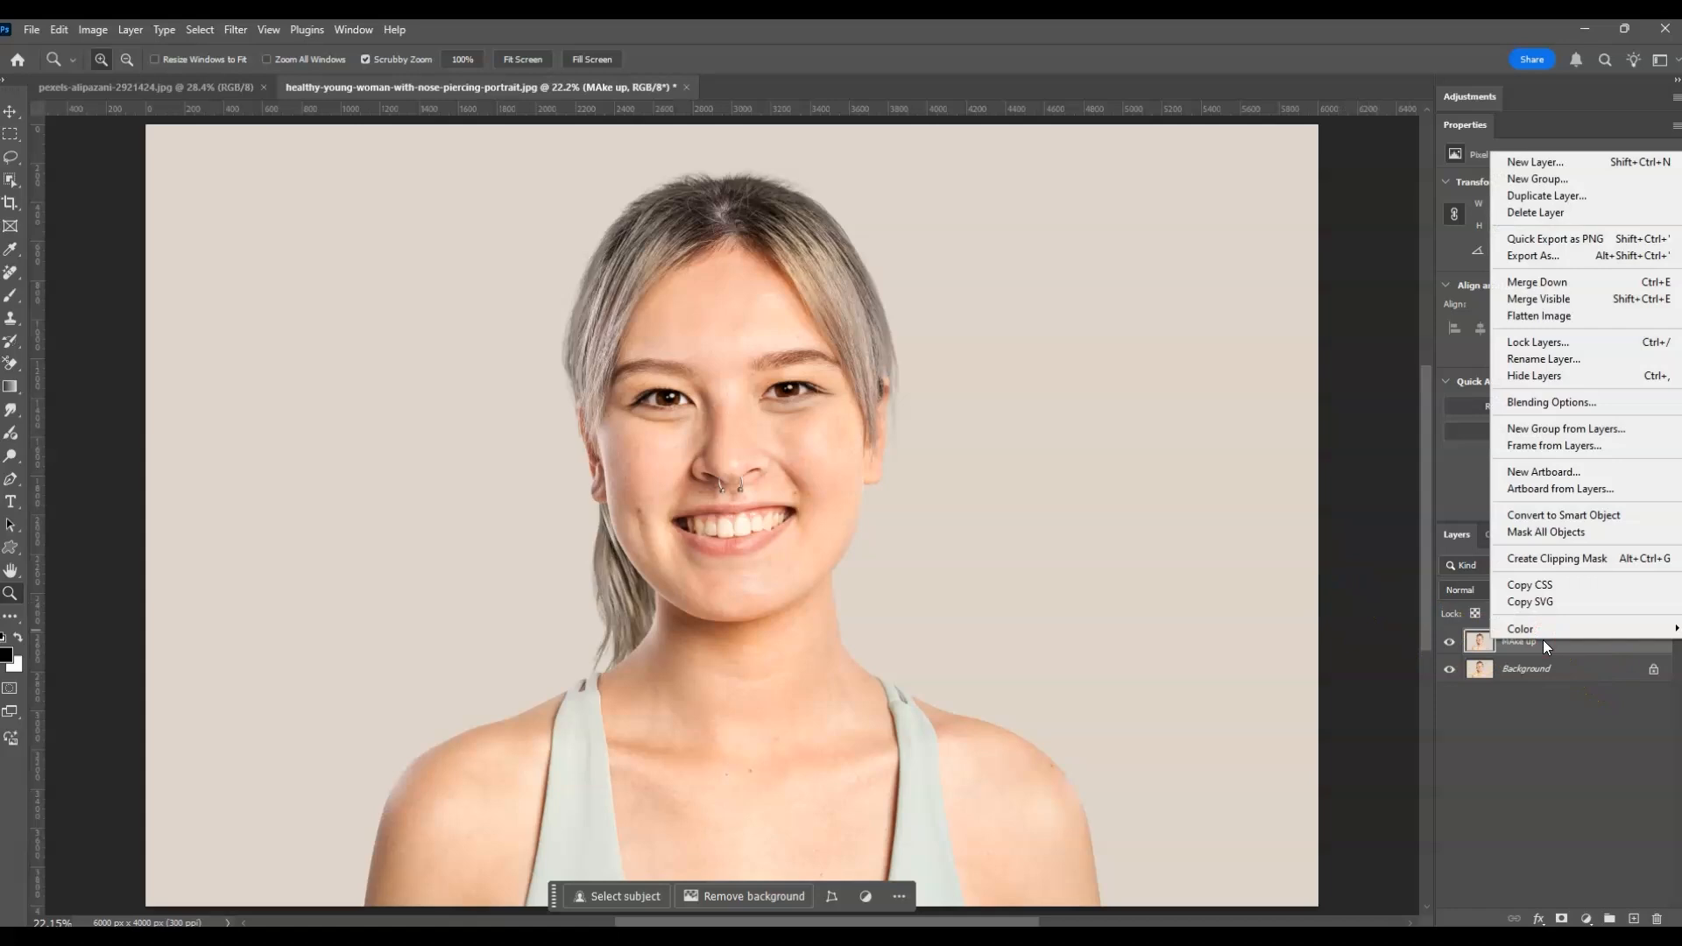
pyautogui.click(1554, 516)
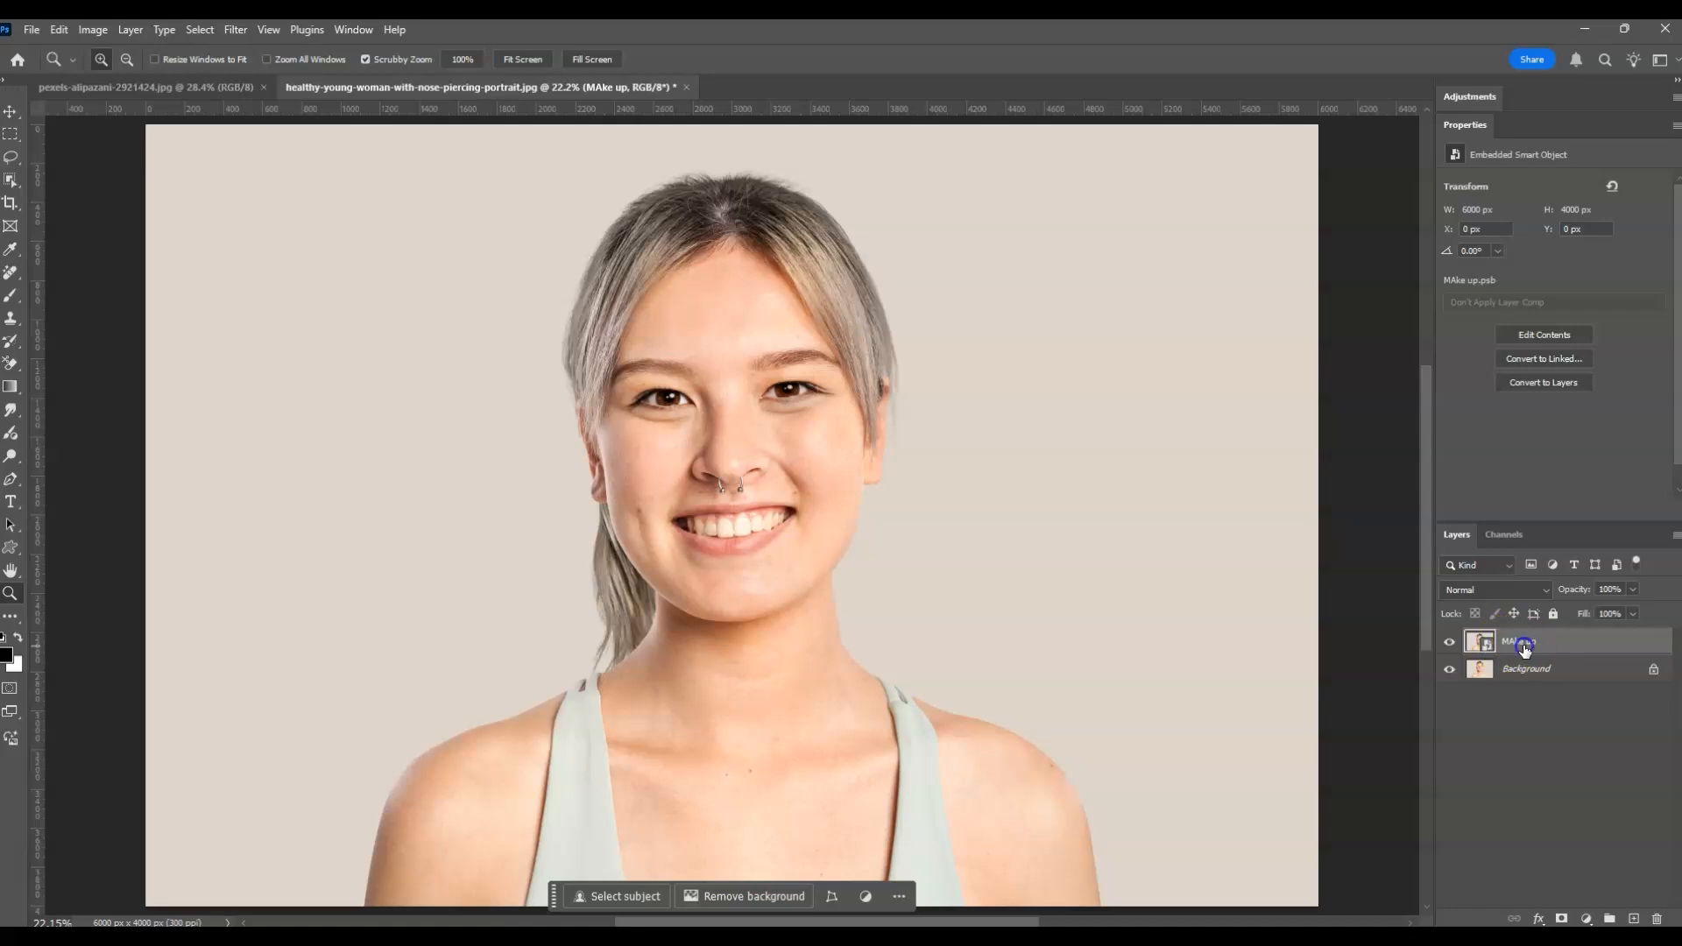
# Apply the Skin Smoothing neural filter to the MAke up layer with smoothness +20, output as a smart filter.
pyautogui.click(235, 30)
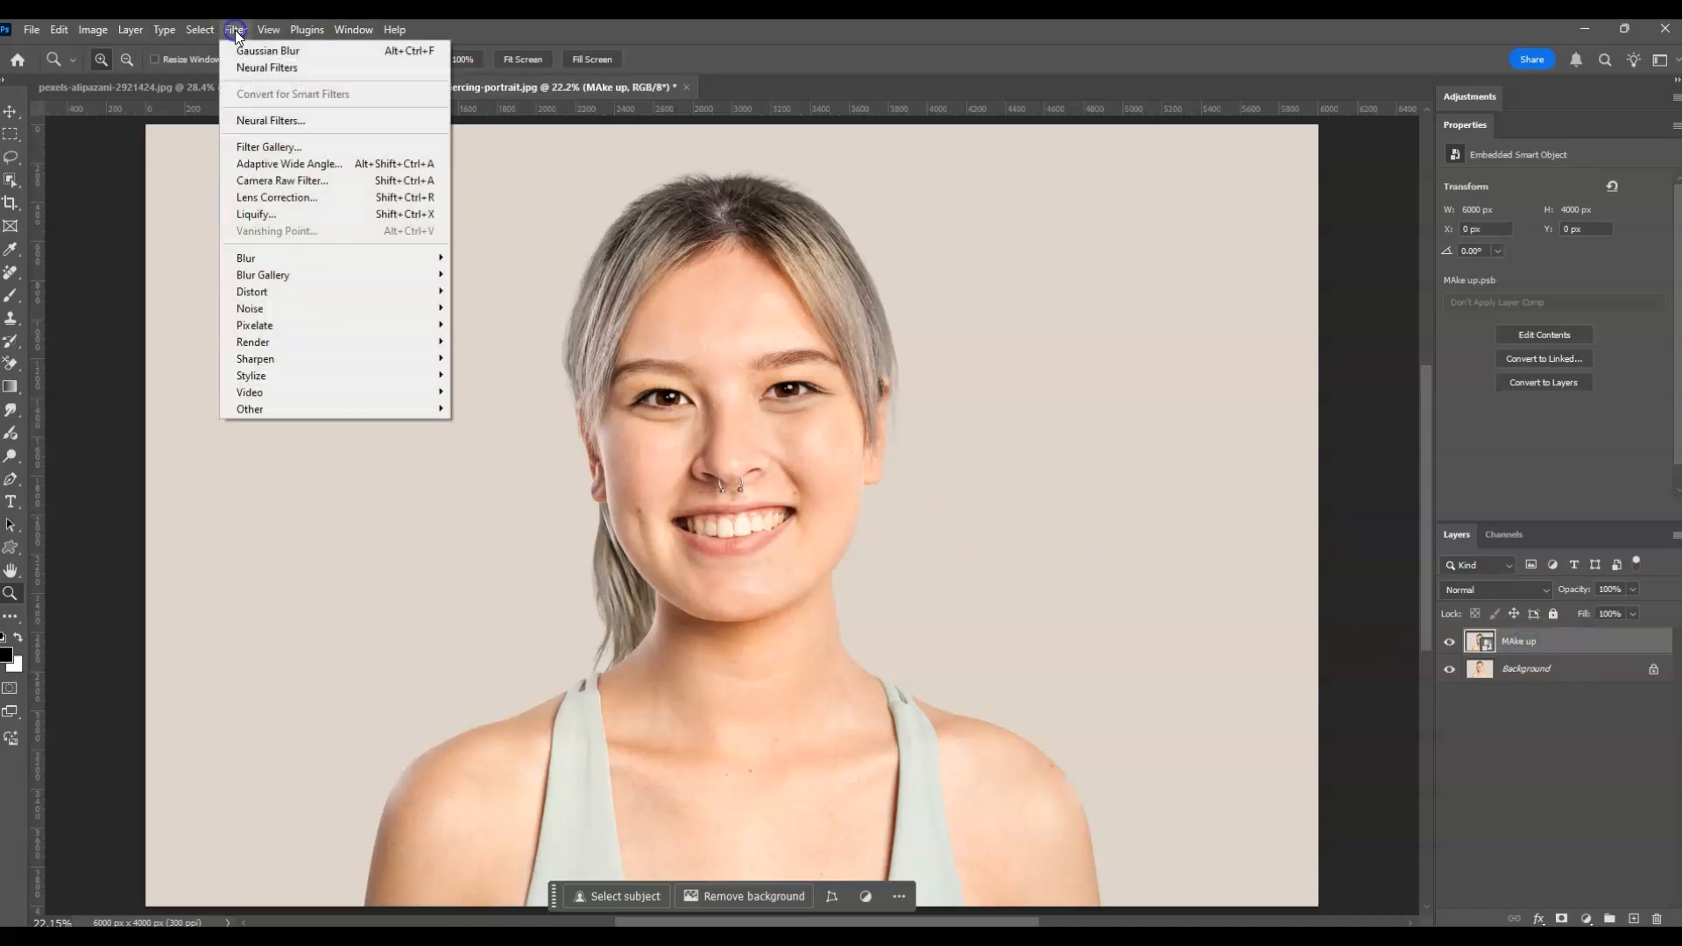
pyautogui.click(287, 119)
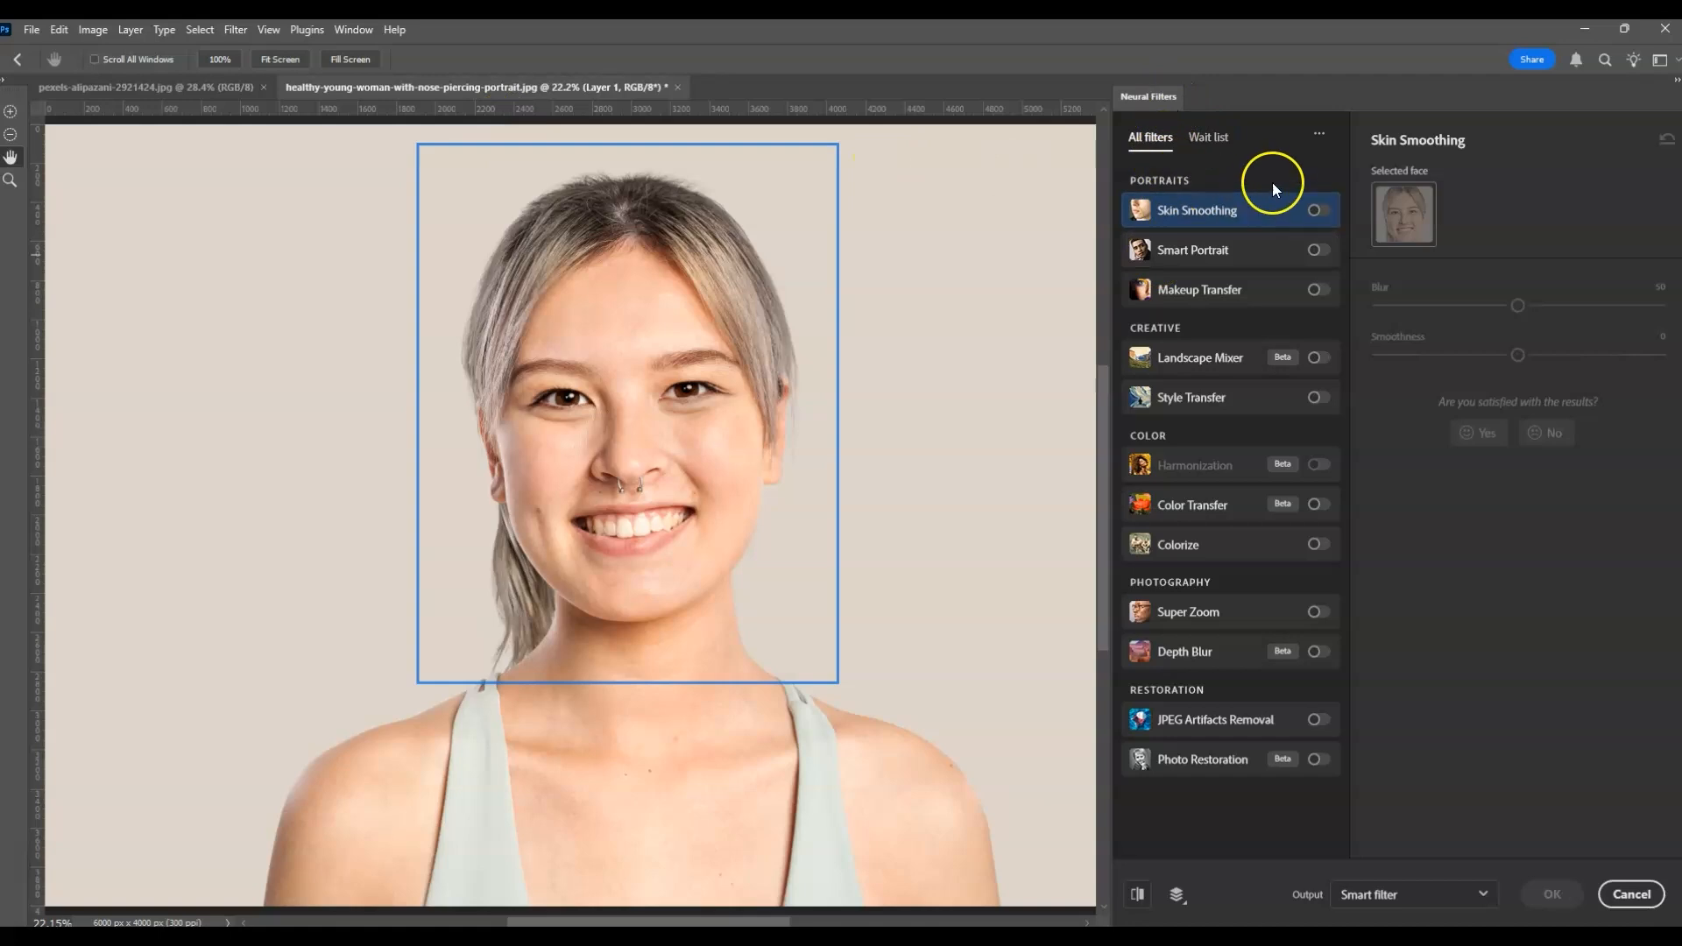
pyautogui.moveTo(1259, 230)
pyautogui.click(1317, 212)
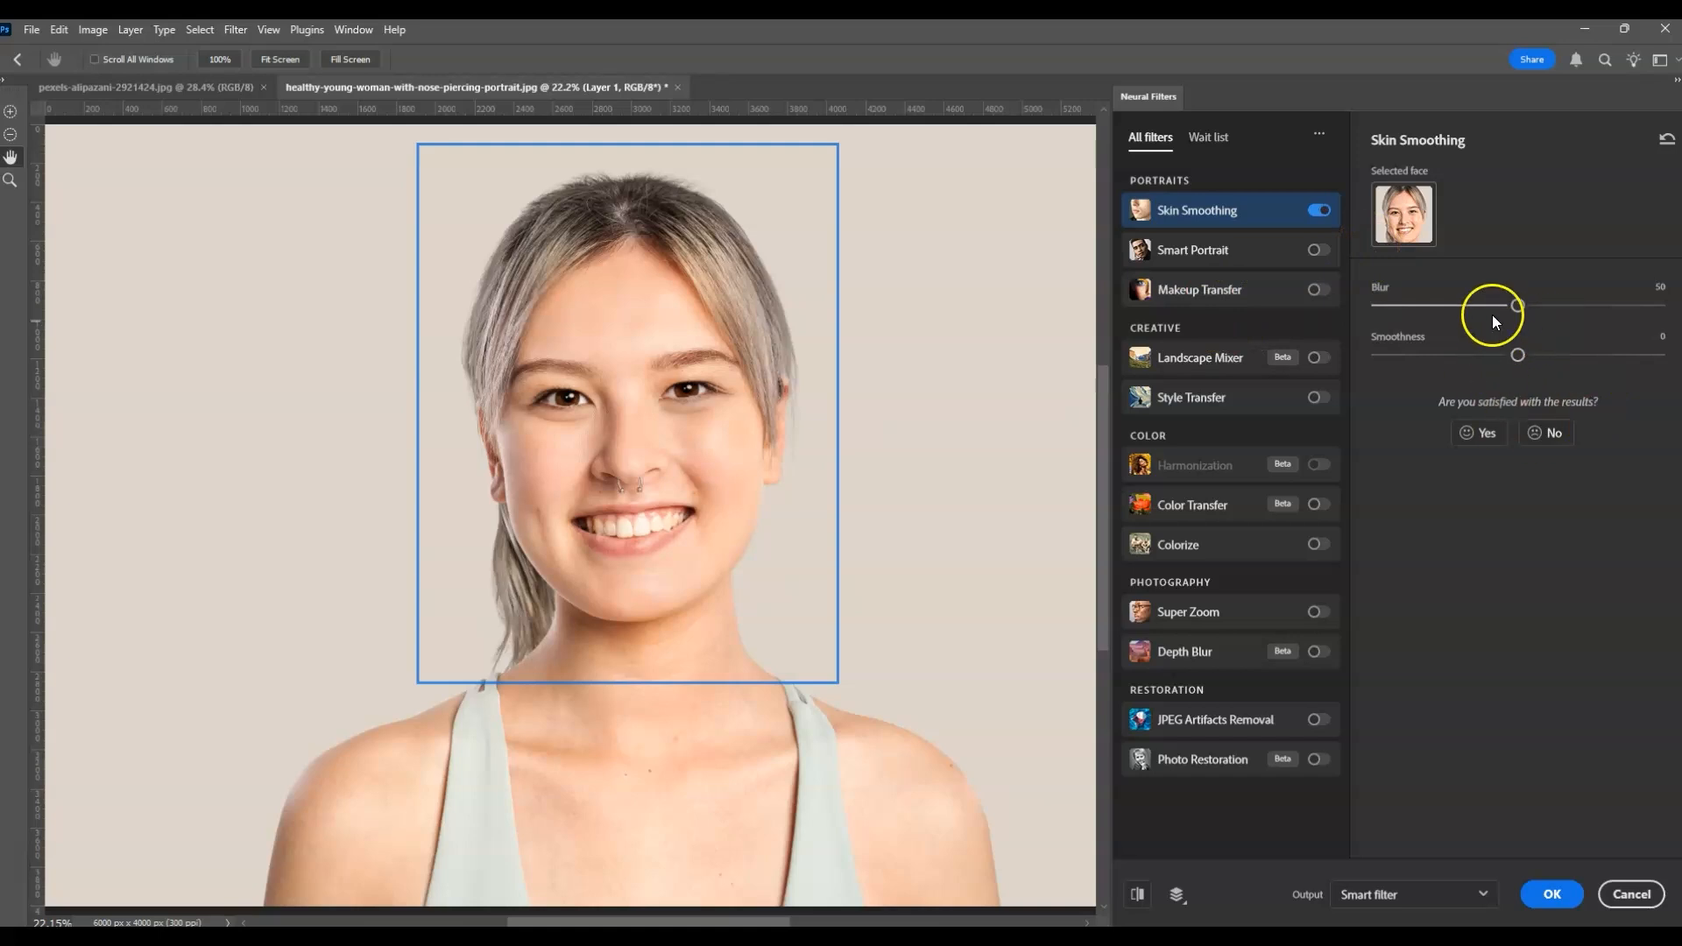
pyautogui.moveTo(1518, 355); pyautogui.dragTo(1577, 357)
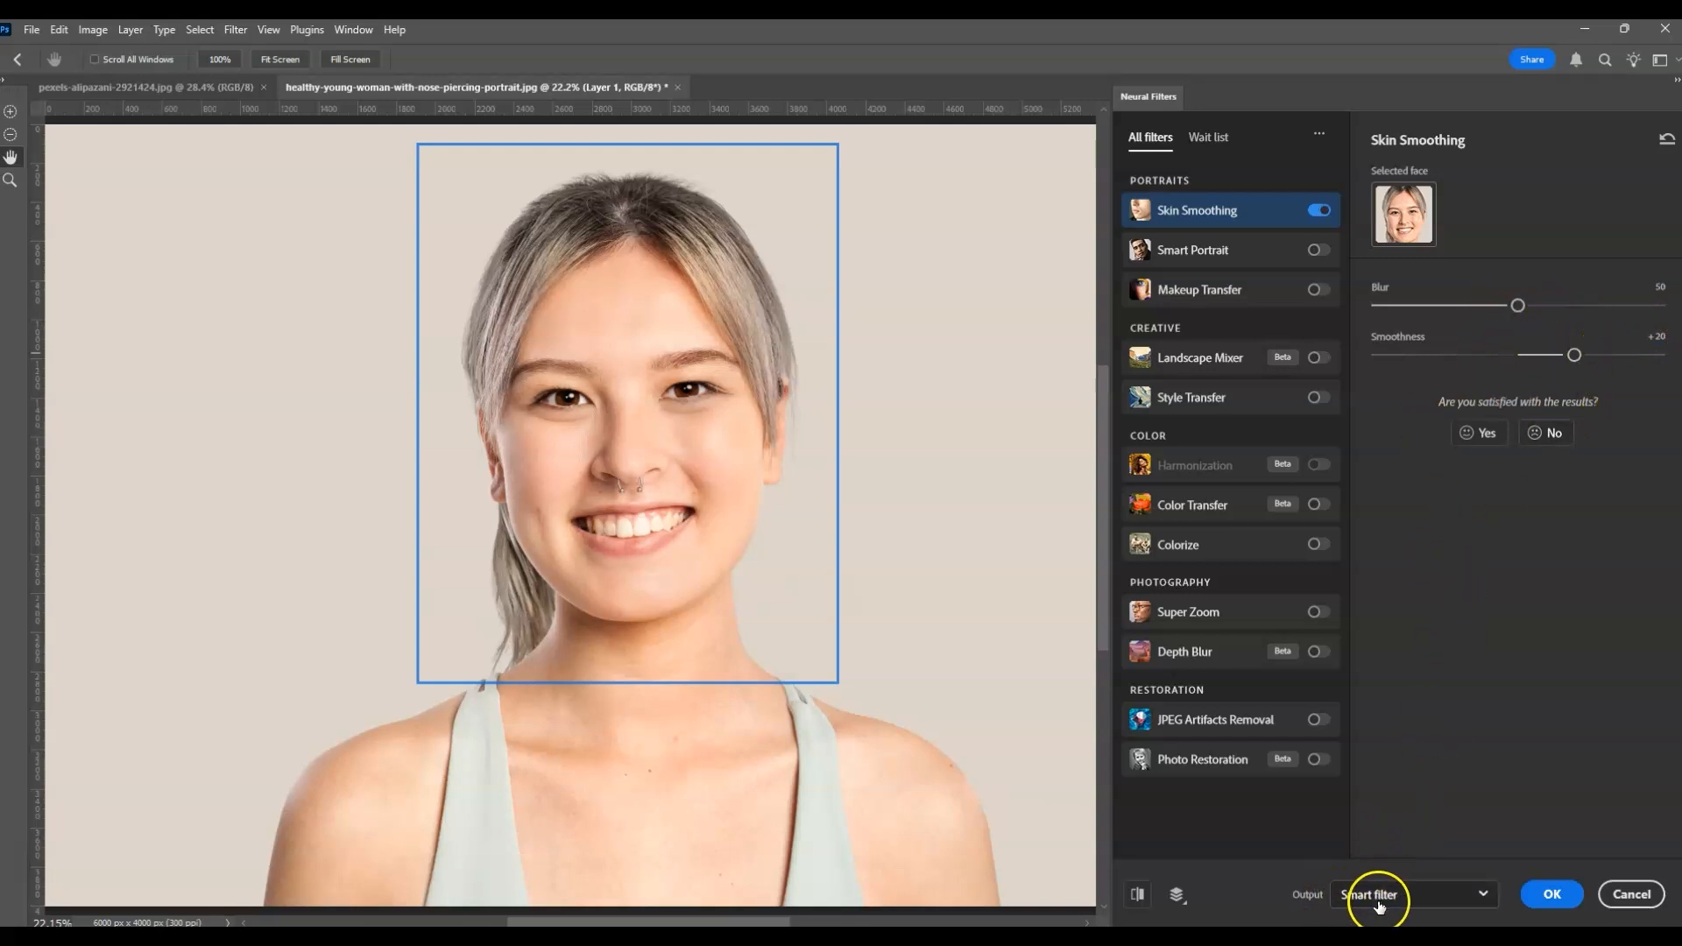
pyautogui.click(1543, 894)
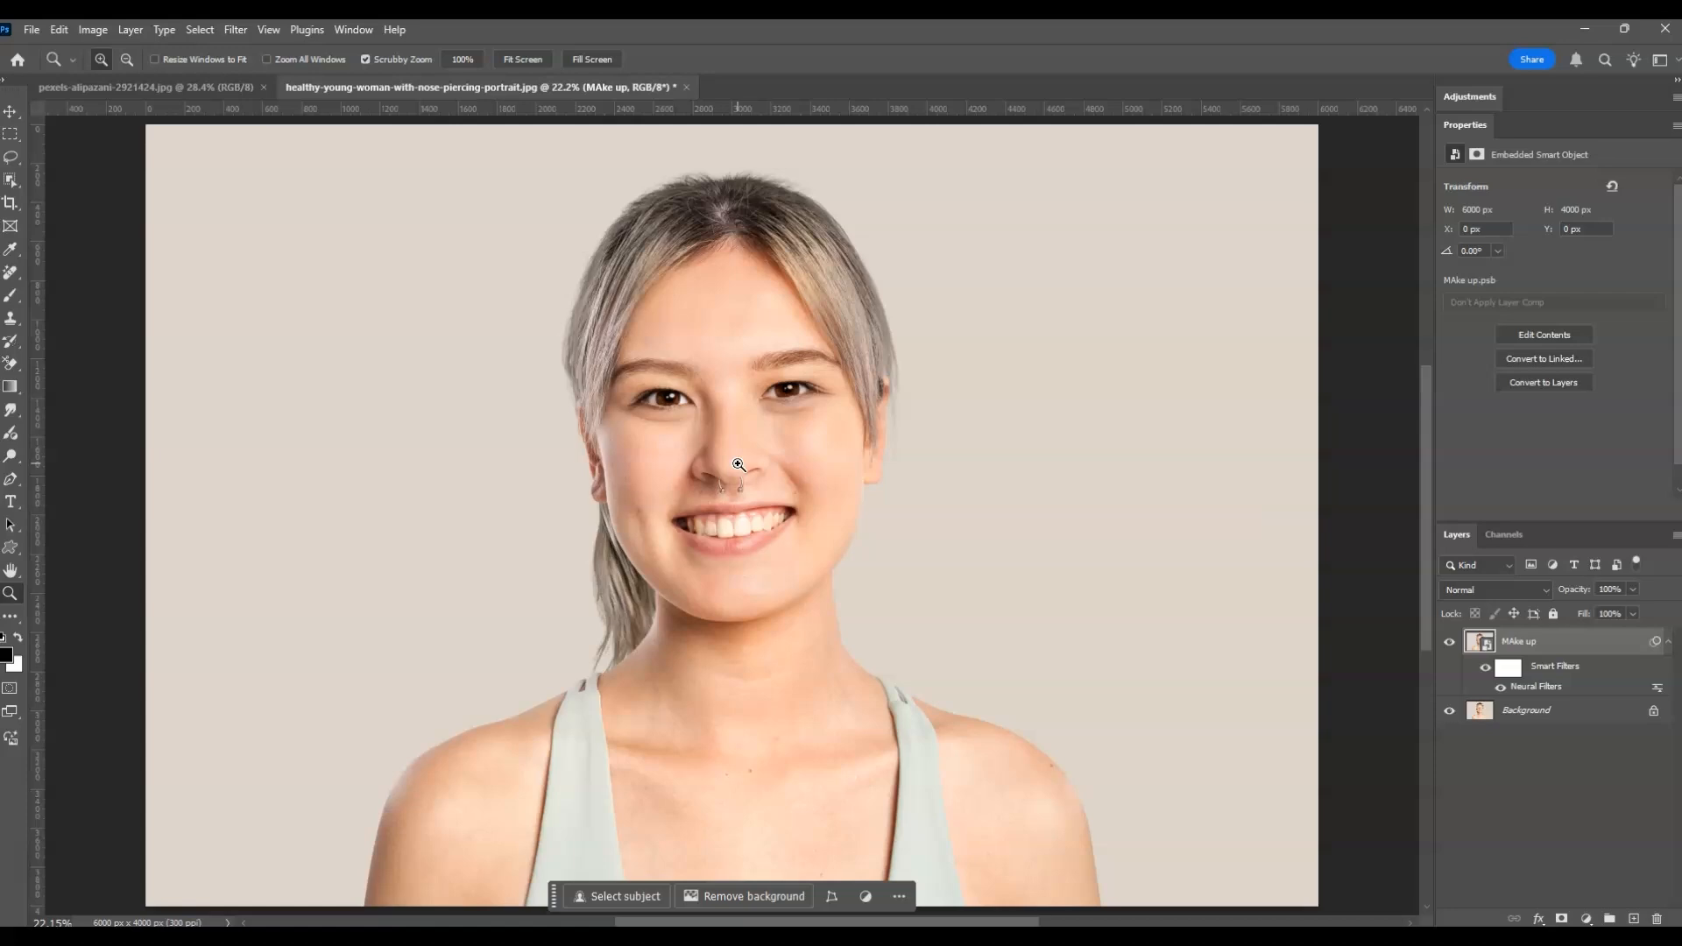
# Apply the Makeup Transfer neural filter to the MAke up layer, using pexels-alipazani-2921424.jpg as reference and smart filter output.
pyautogui.click(124, 77)
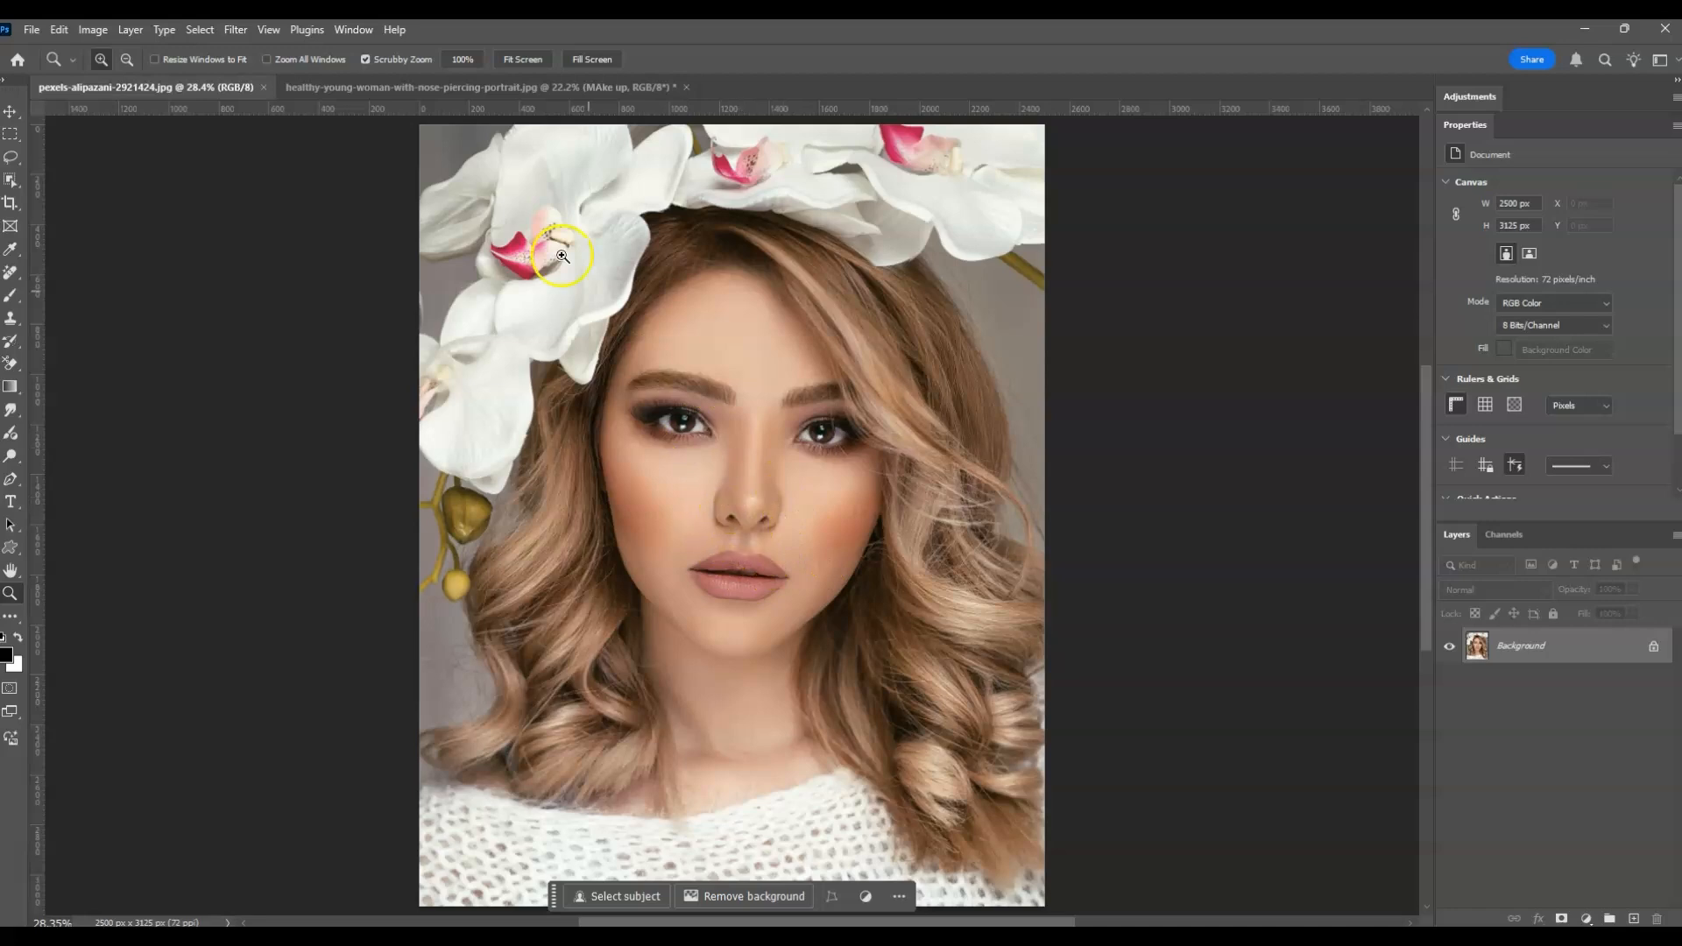
pyautogui.click(369, 87)
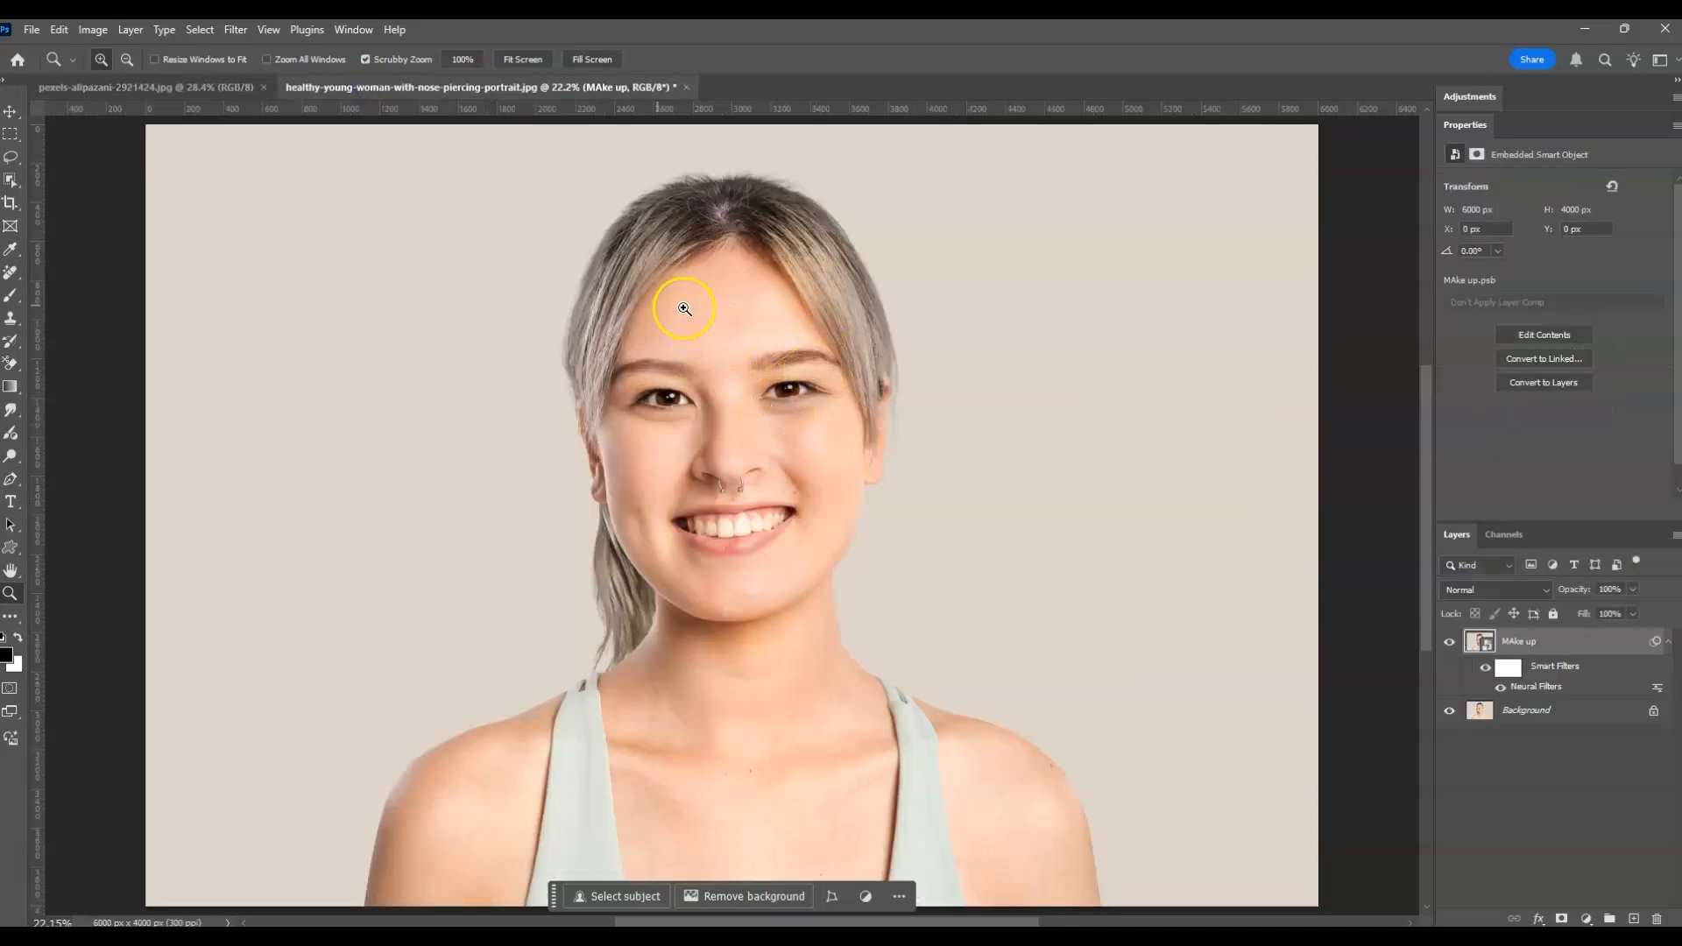
pyautogui.click(1541, 652)
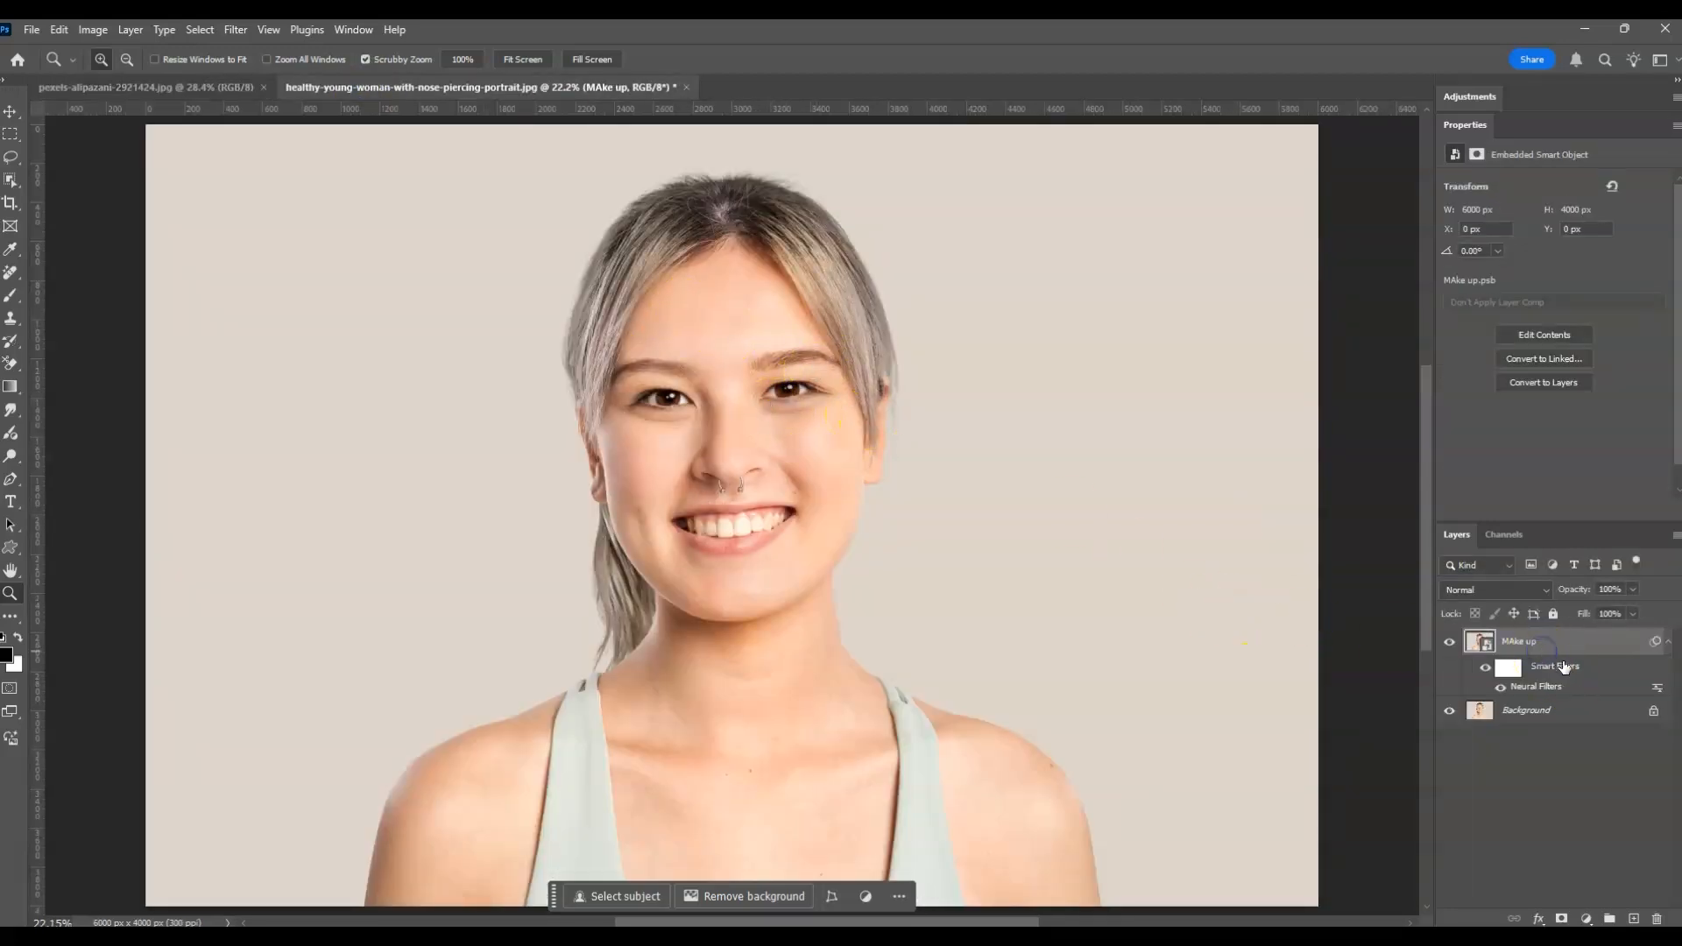
pyautogui.click(236, 30)
pyautogui.click(272, 117)
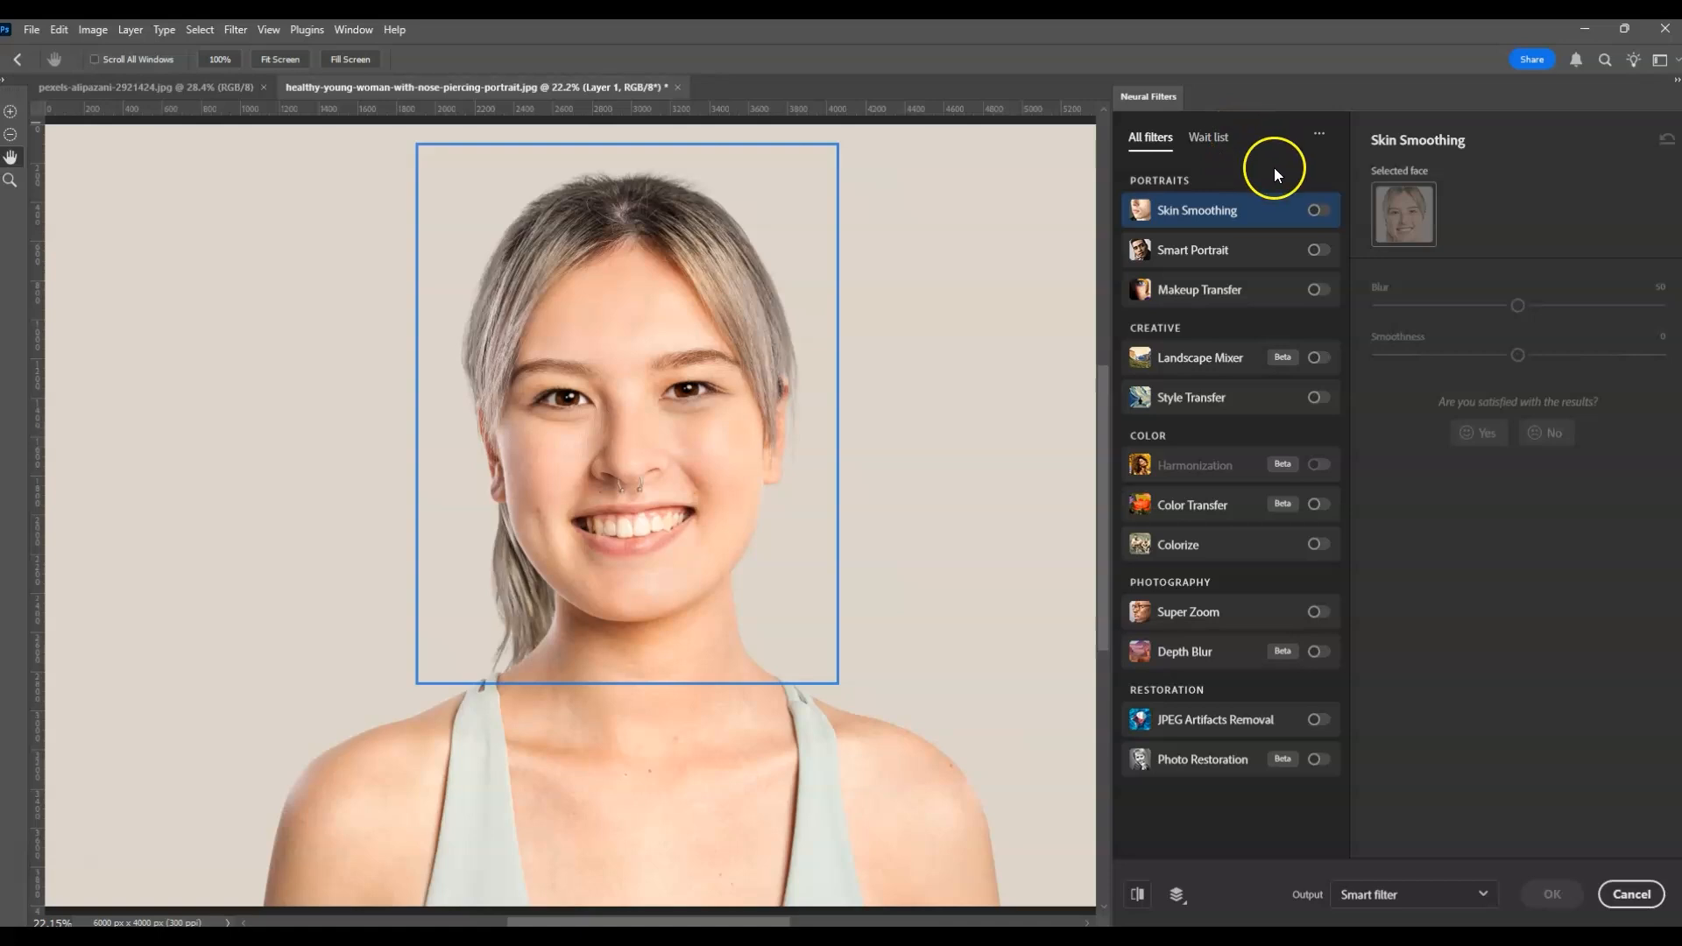
pyautogui.click(1315, 296)
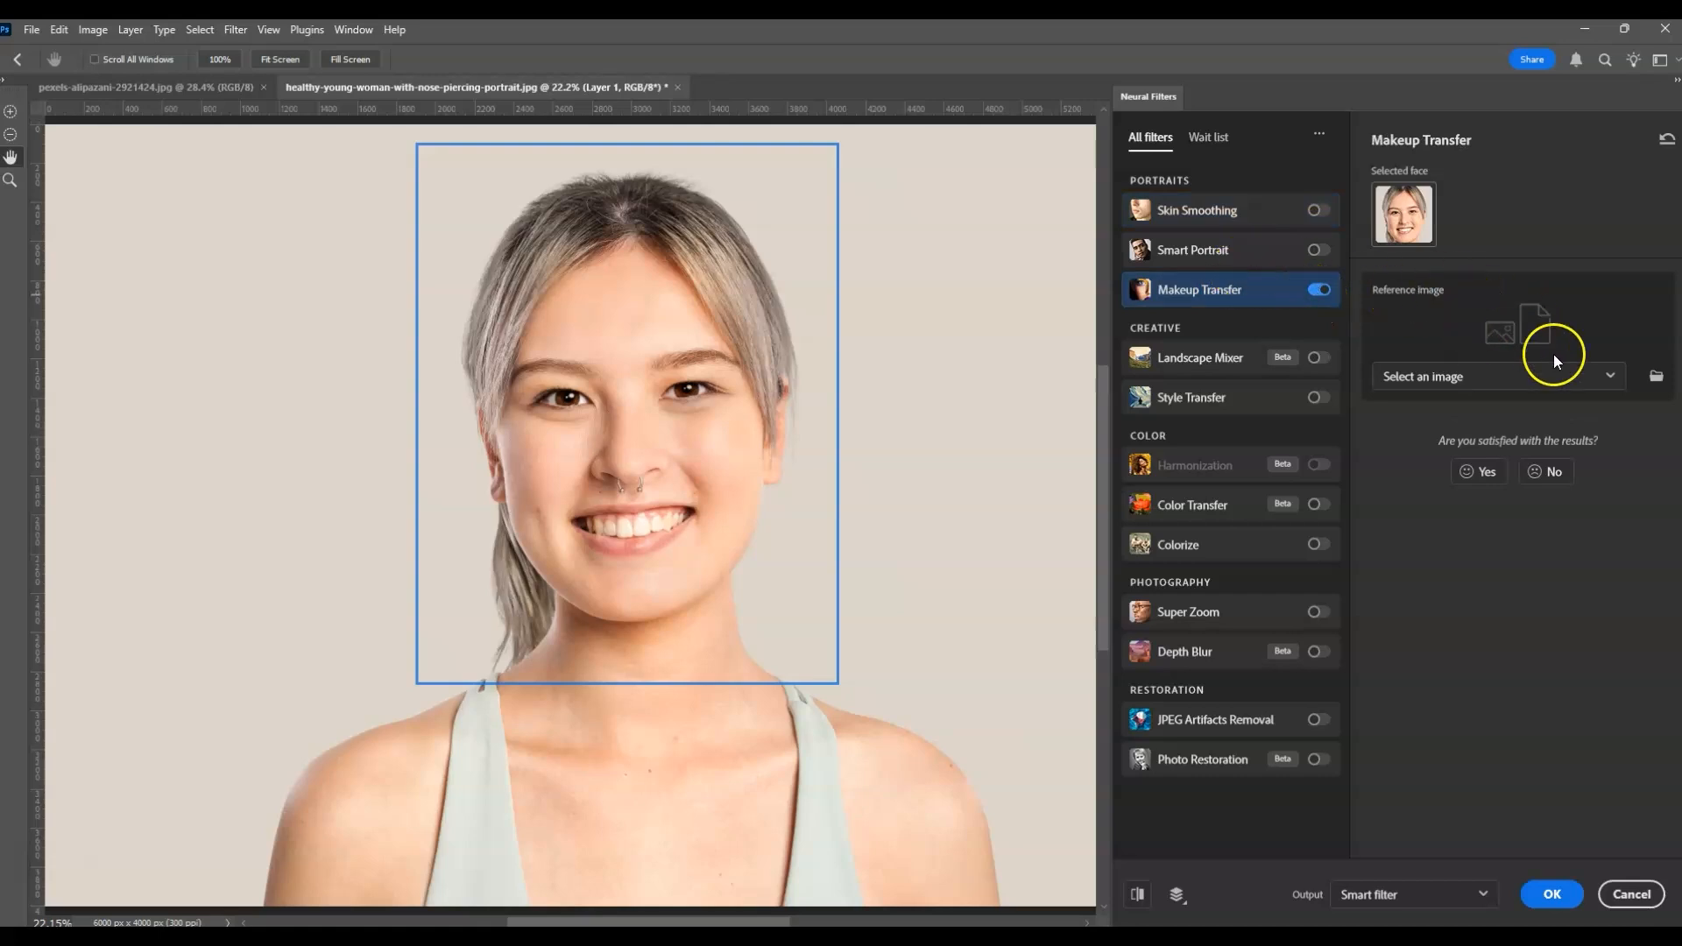
pyautogui.click(1609, 379)
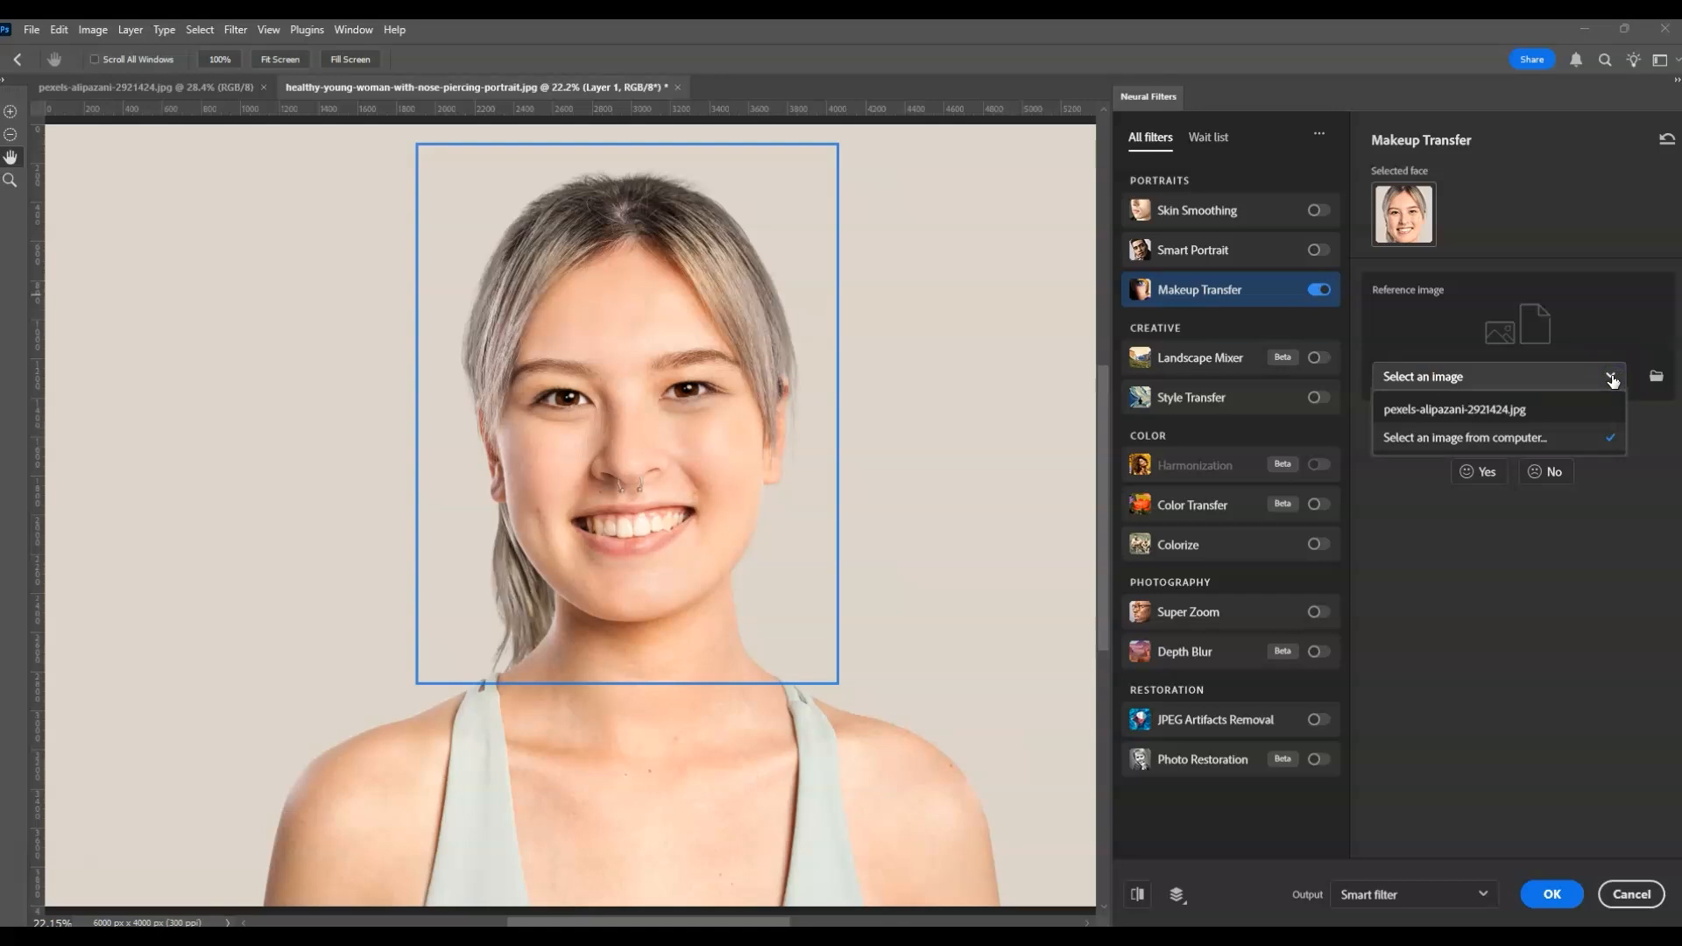
pyautogui.click(1502, 412)
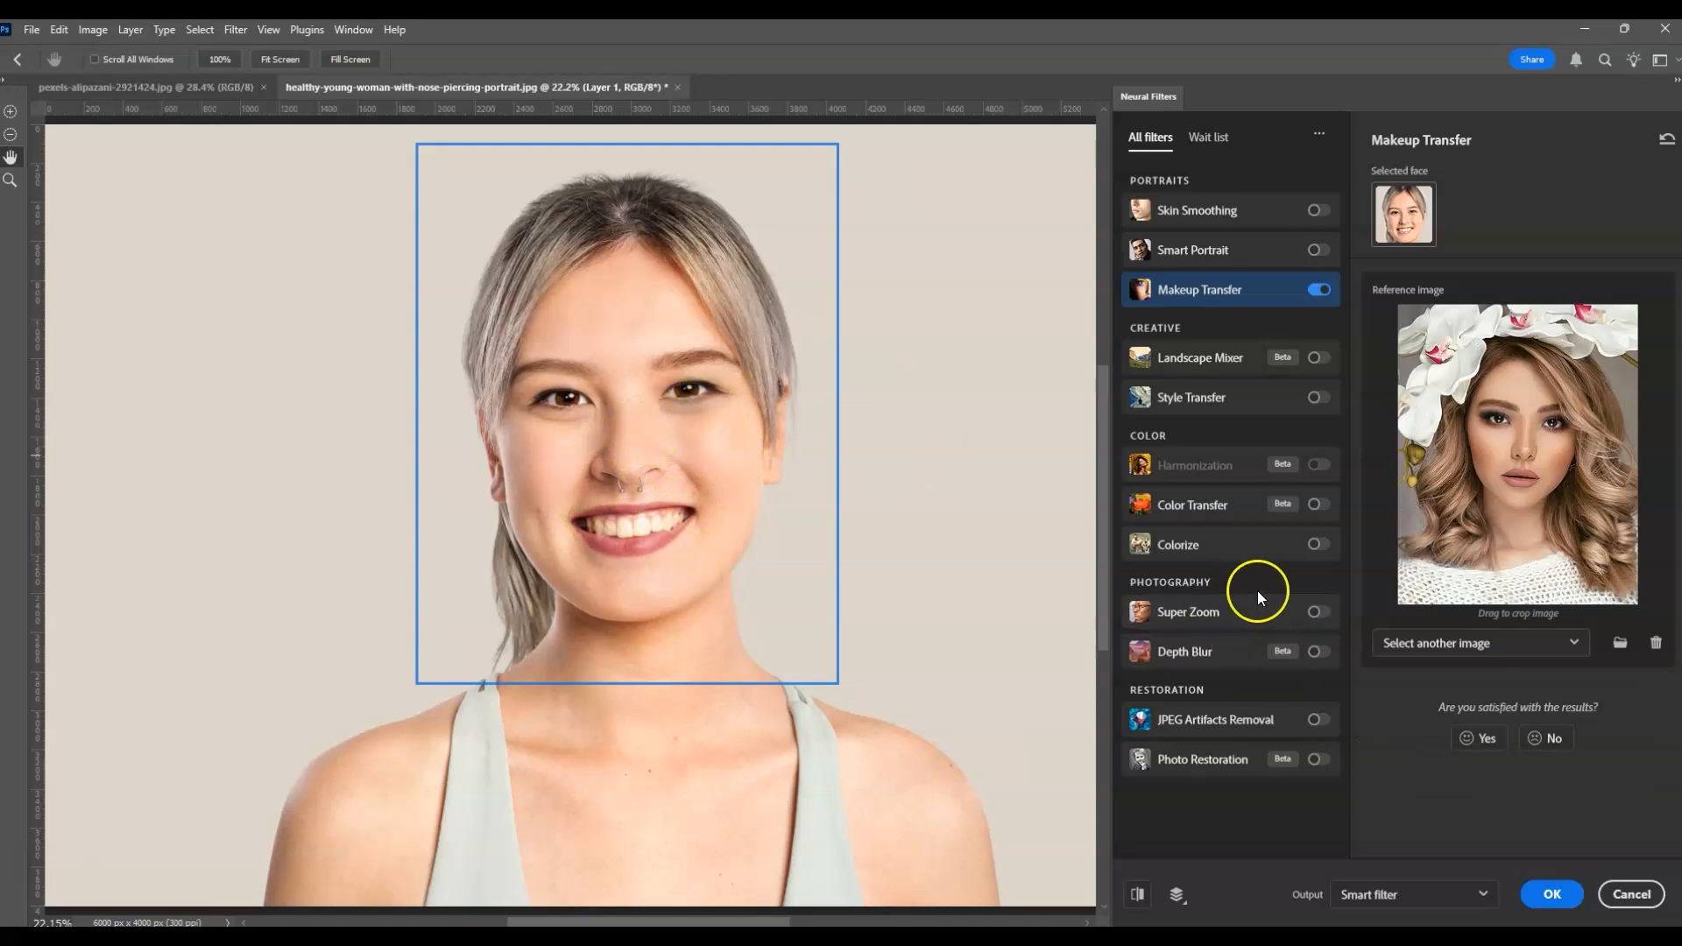
pyautogui.click(1556, 902)
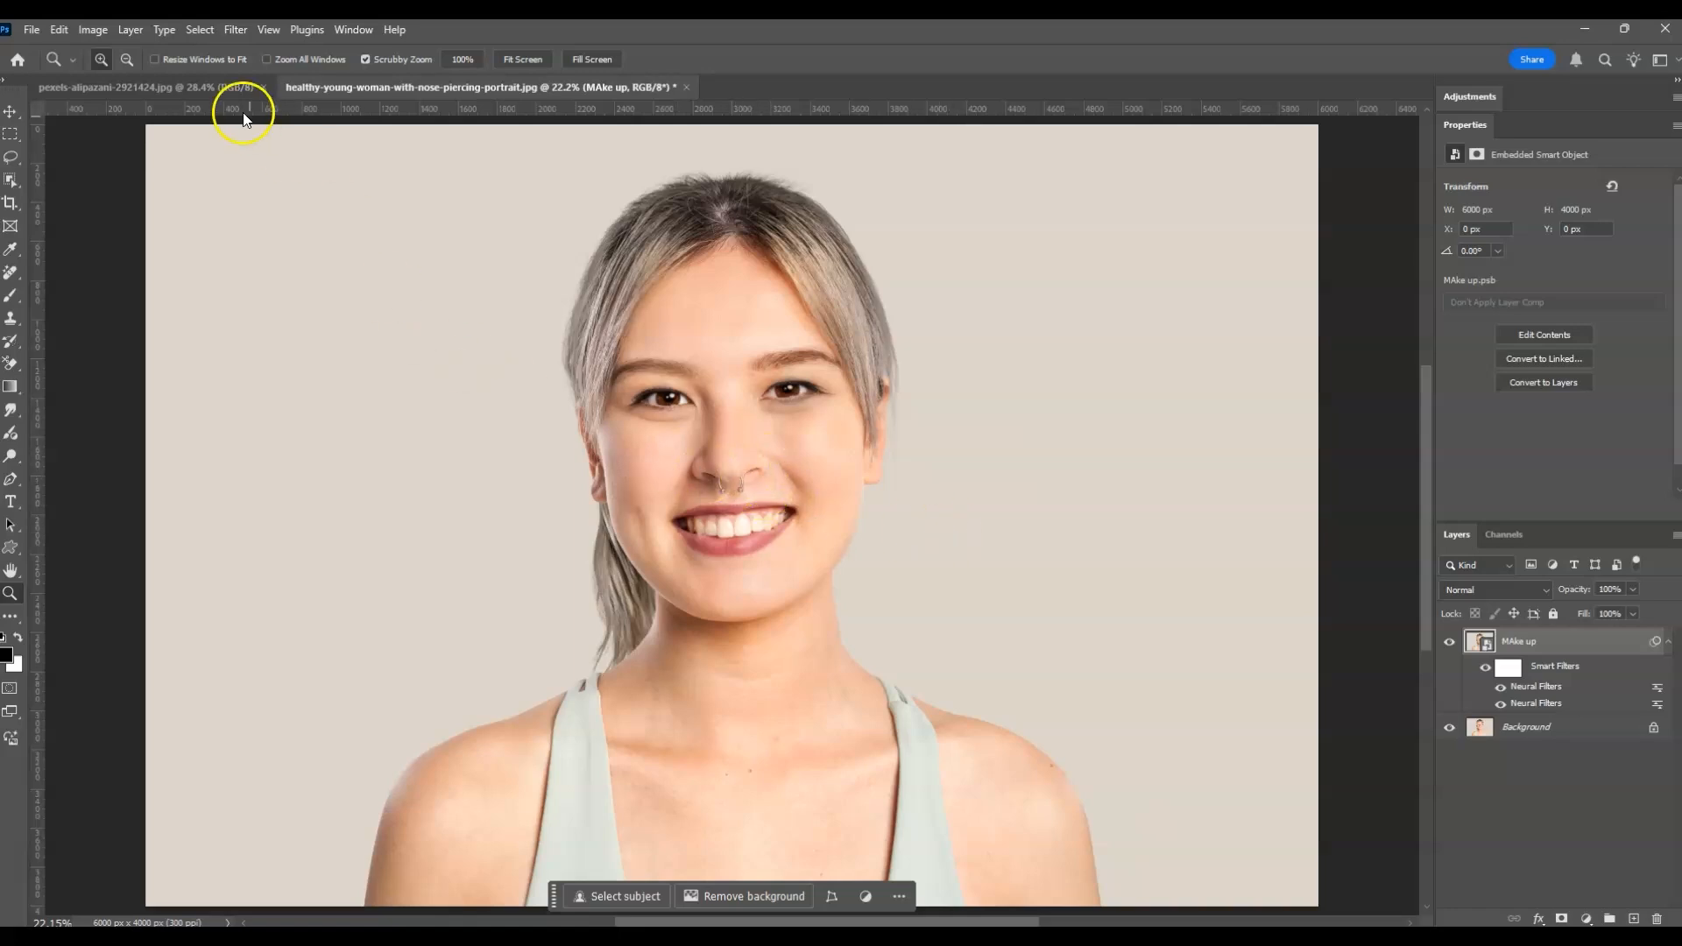
# Copy the pexels-alipazani-2921424.jpg reference photo into the nose-piercing portrait document, accepting the color profile conversion.
pyautogui.click(215, 87)
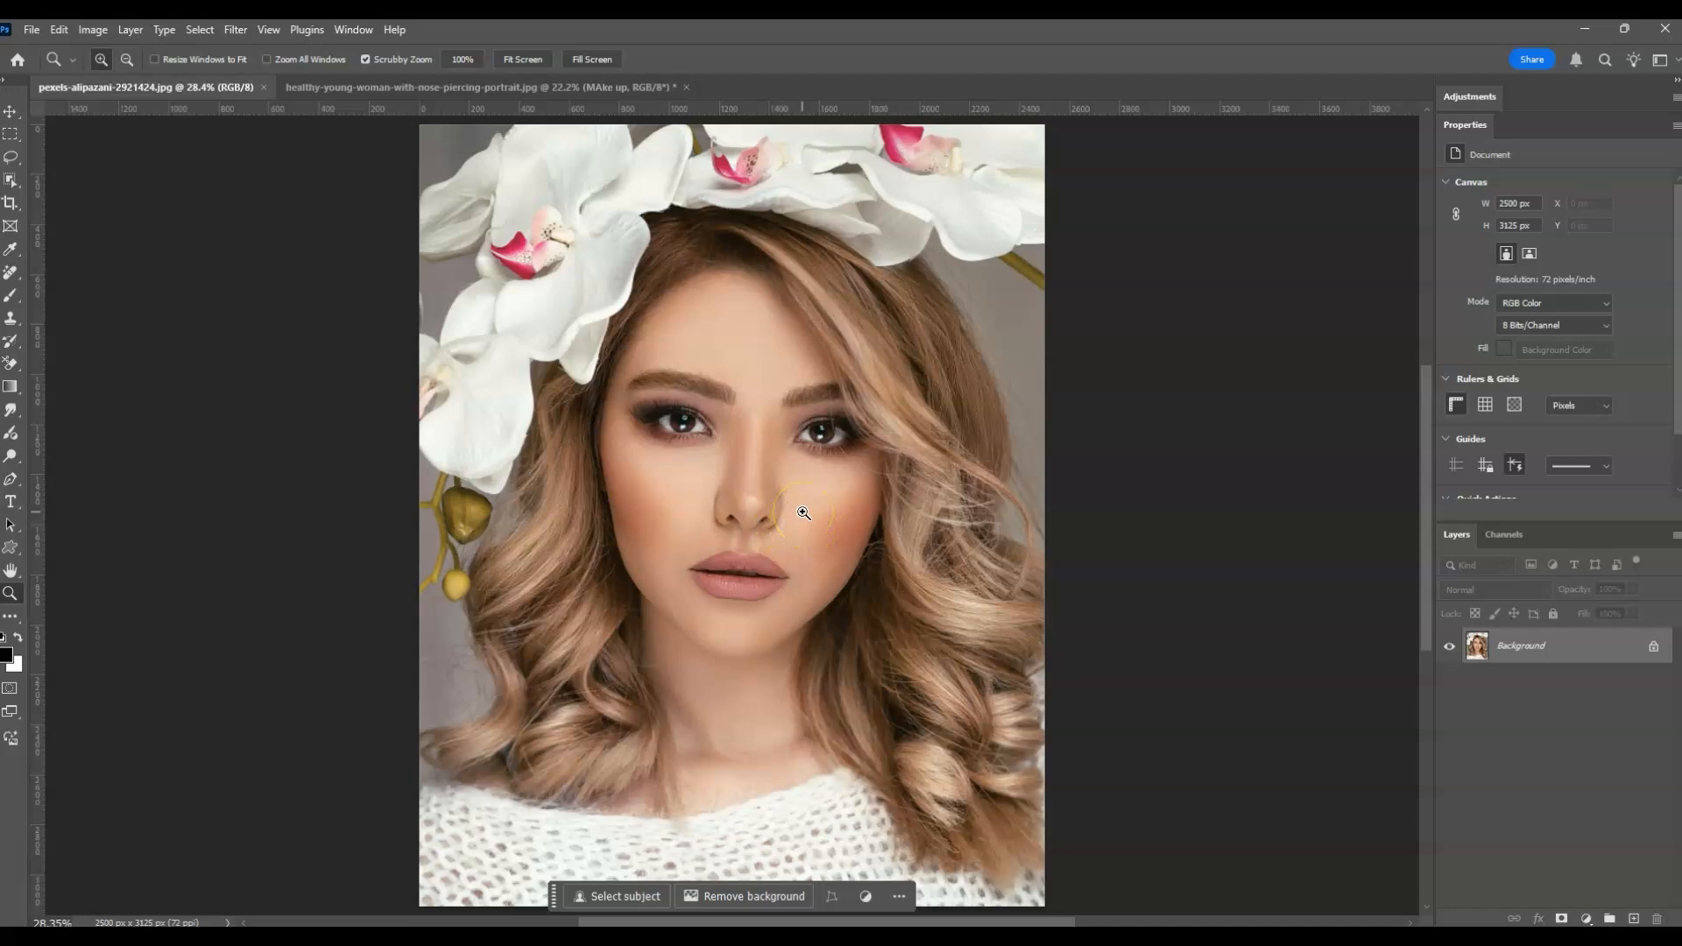
pyautogui.press('v')
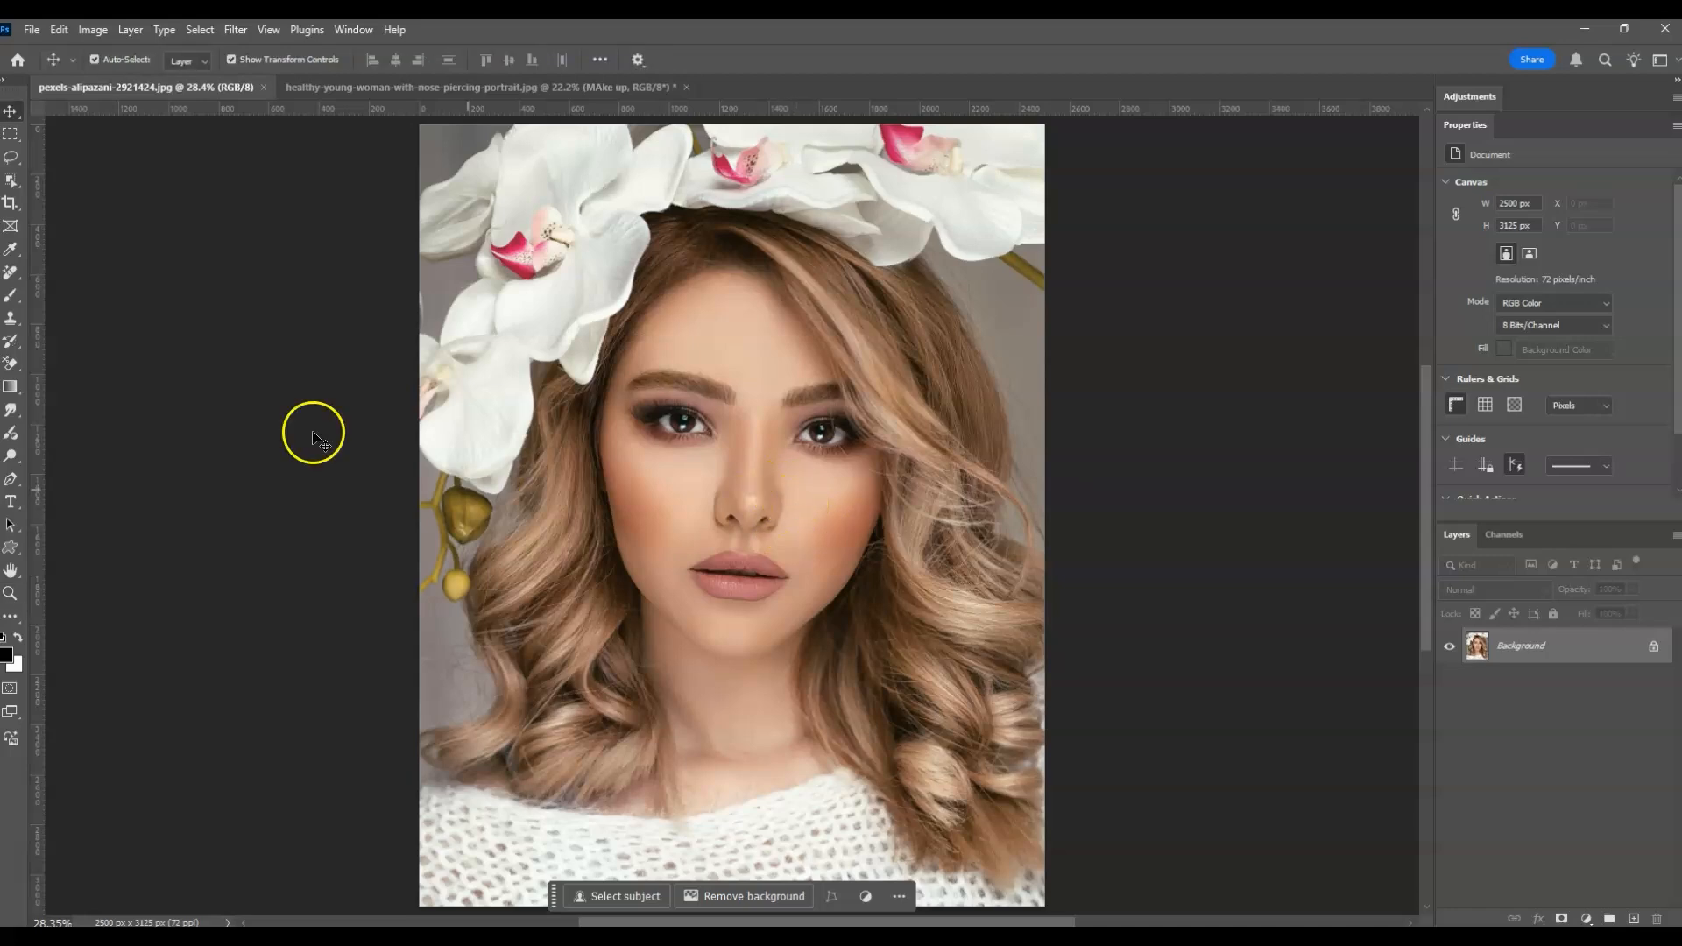
pyautogui.scroll(3, 631, 331)
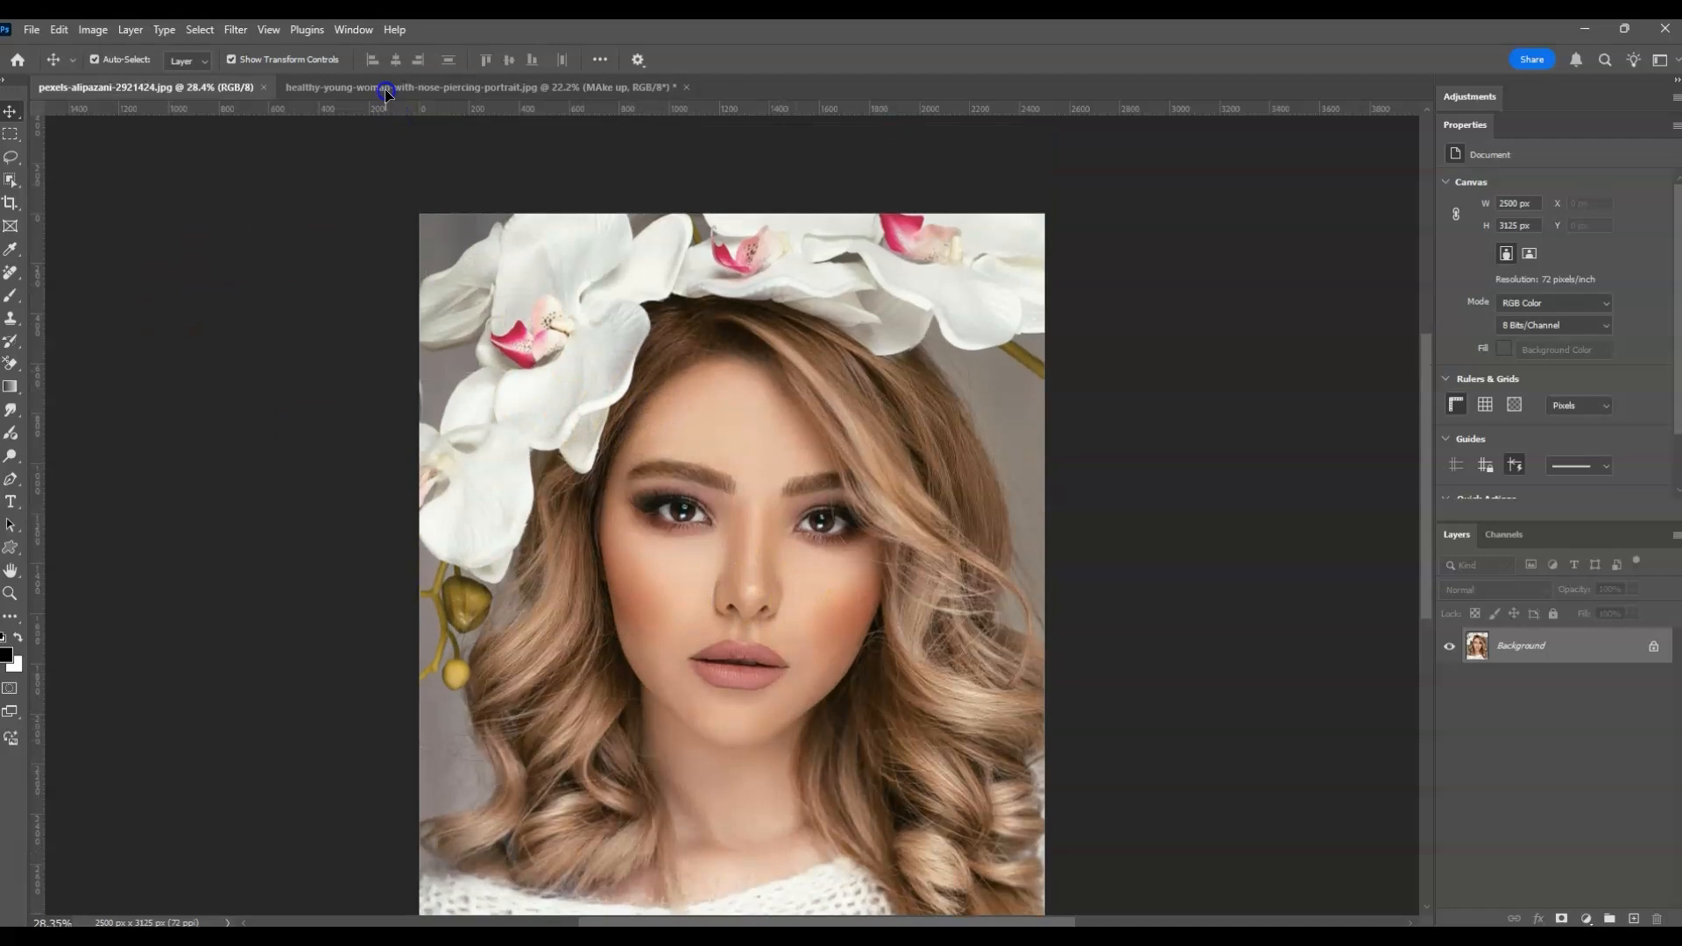
pyautogui.click(386, 87)
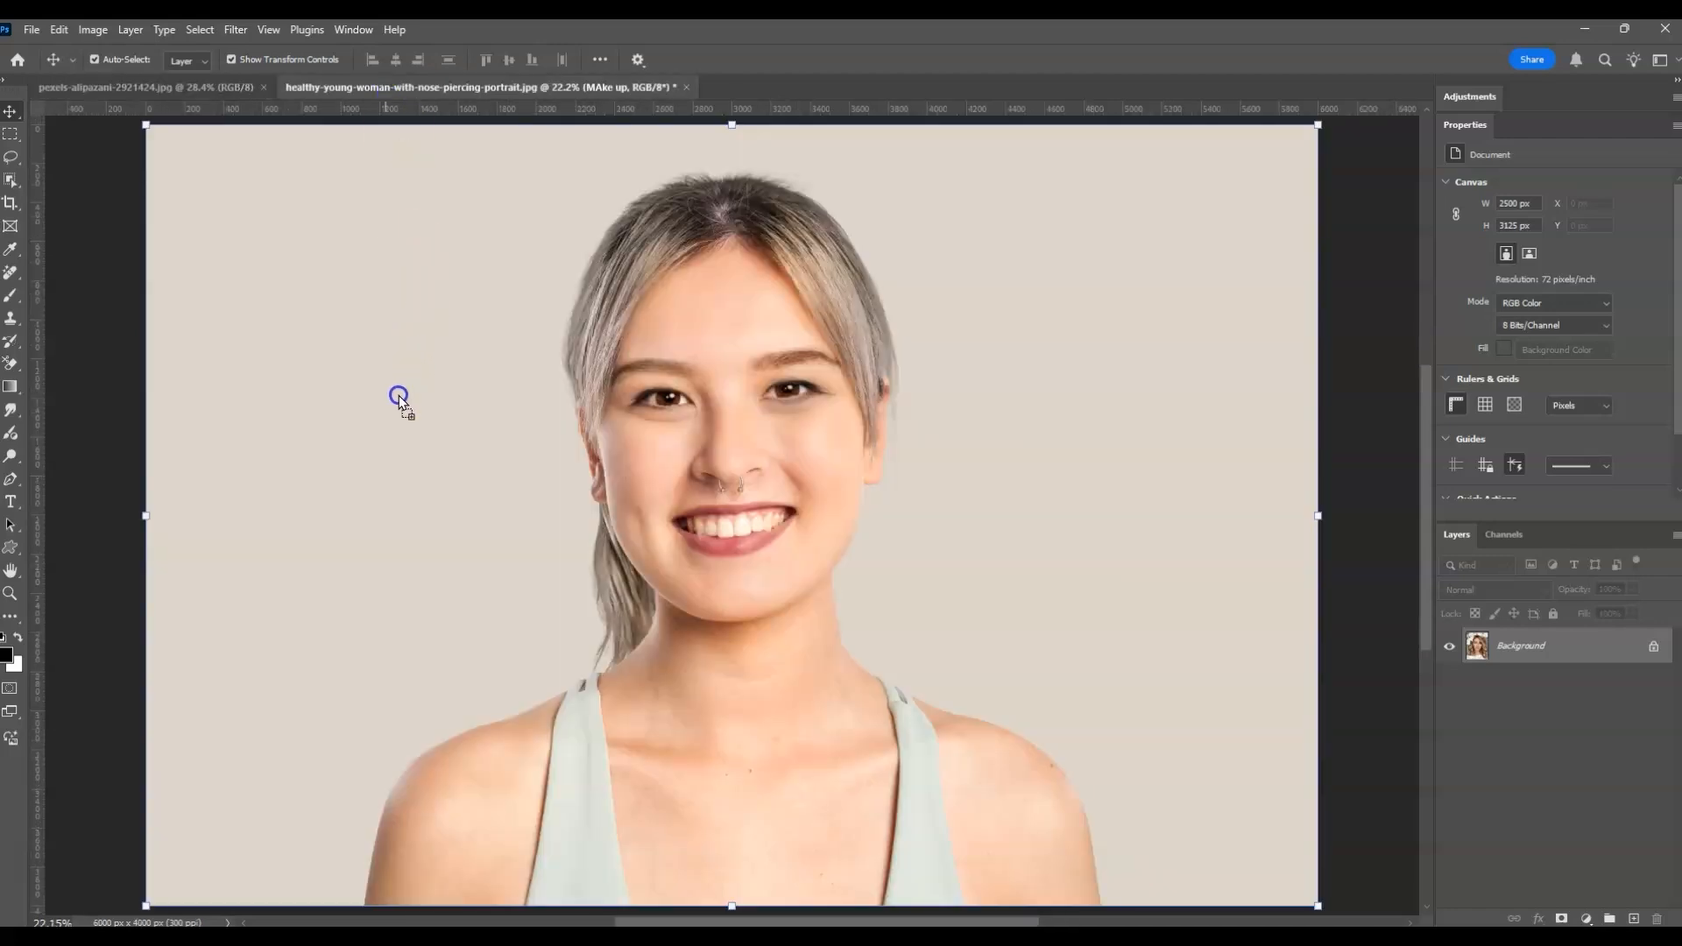
pyautogui.moveTo(375, 431); pyautogui.dragTo(375, 431)
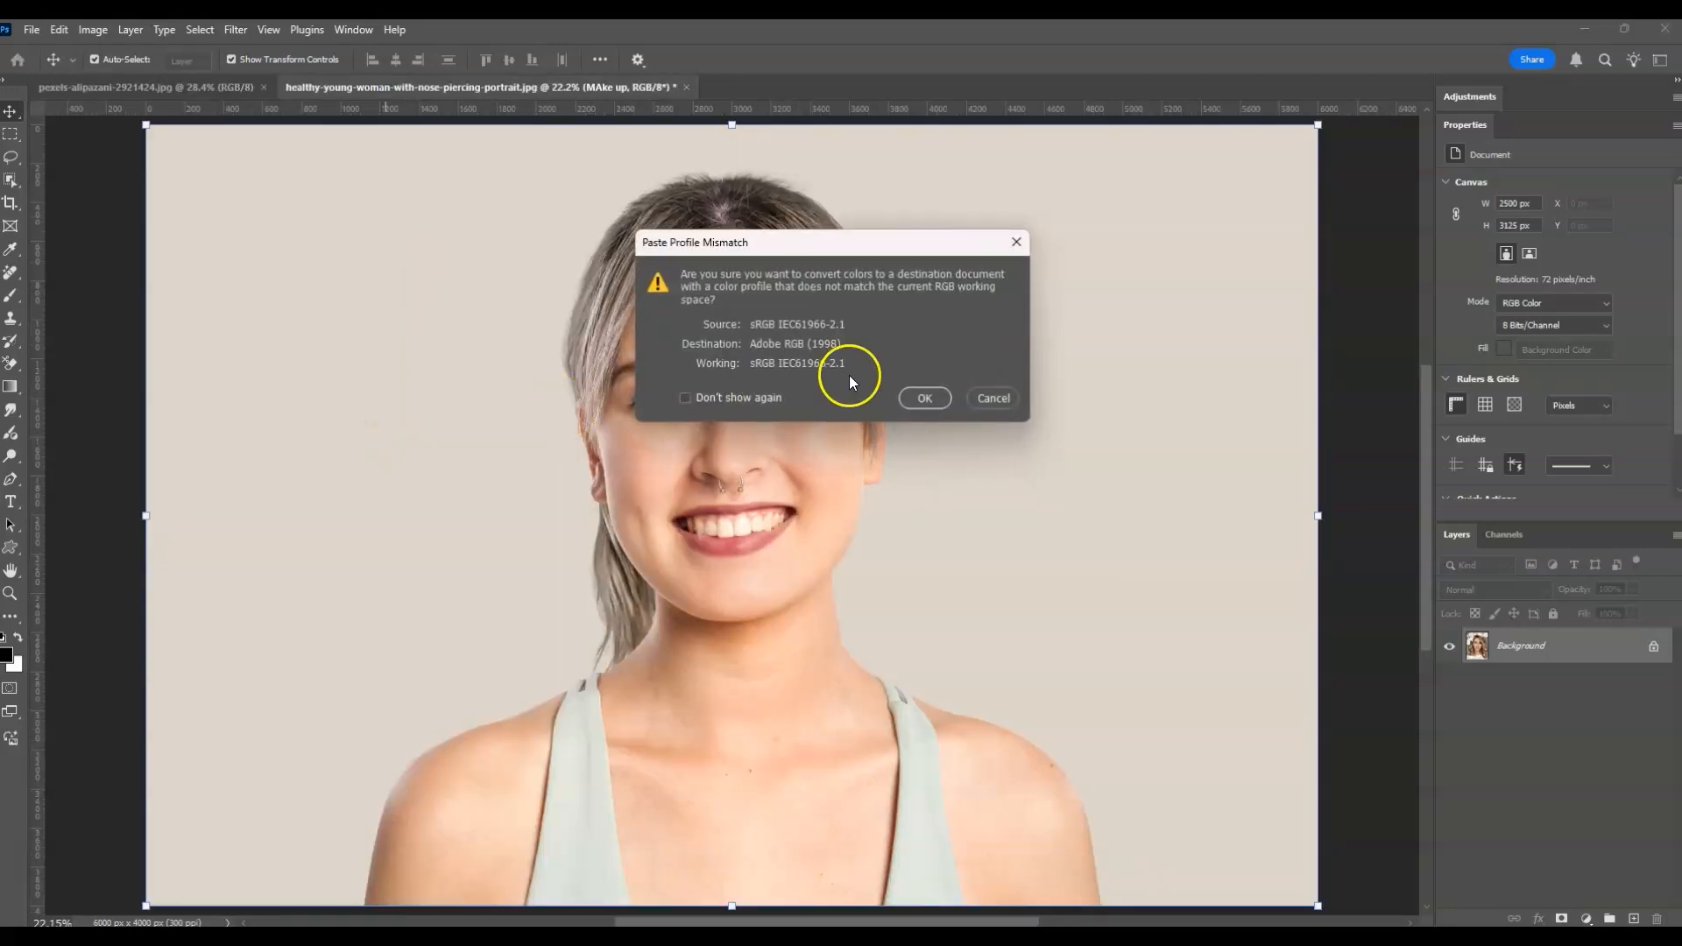
pyautogui.click(911, 393)
# Scale down the copied reference photo and place it on the empty background beside the smiling woman's face.
pyautogui.moveTo(615, 125); pyautogui.dragTo(321, 492)
pyautogui.moveTo(229, 613); pyautogui.dragTo(381, 476)
pyautogui.moveTo(474, 353); pyautogui.dragTo(575, 226)
pyautogui.moveTo(442, 360); pyautogui.dragTo(405, 427)
pyautogui.click(1501, 778)
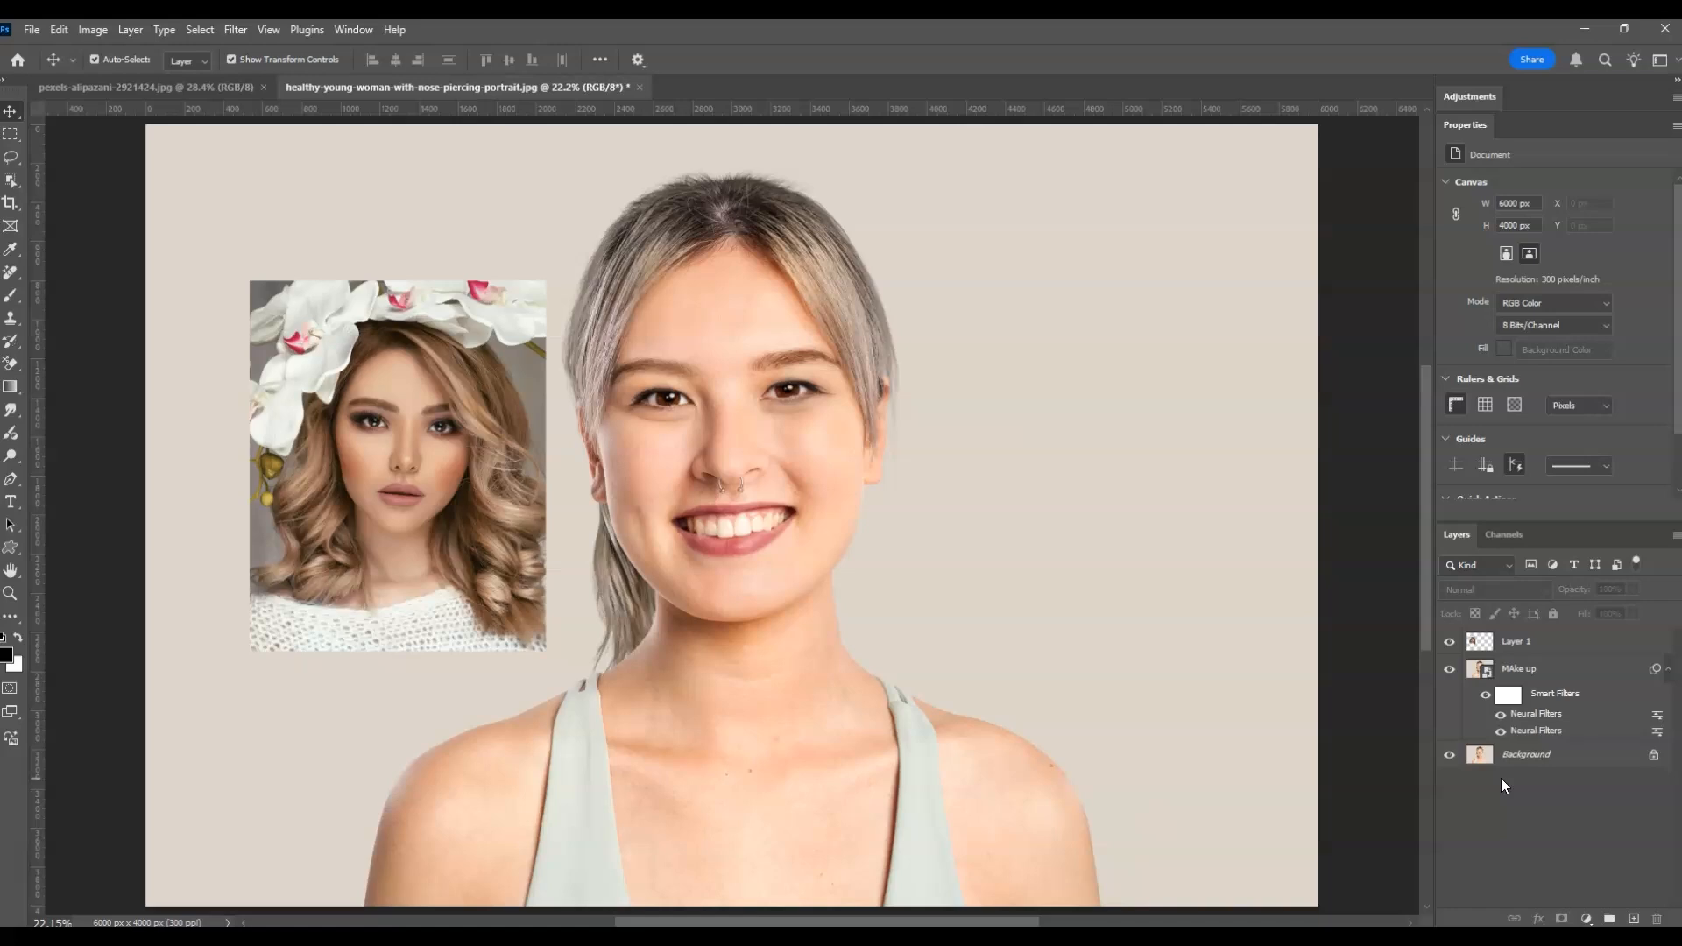
# Add a new empty layer above the reference photo and name it "Blush on".
pyautogui.click(1511, 730)
pyautogui.click(1629, 815)
pyautogui.click(1633, 918)
pyautogui.doubleClick(1522, 647)
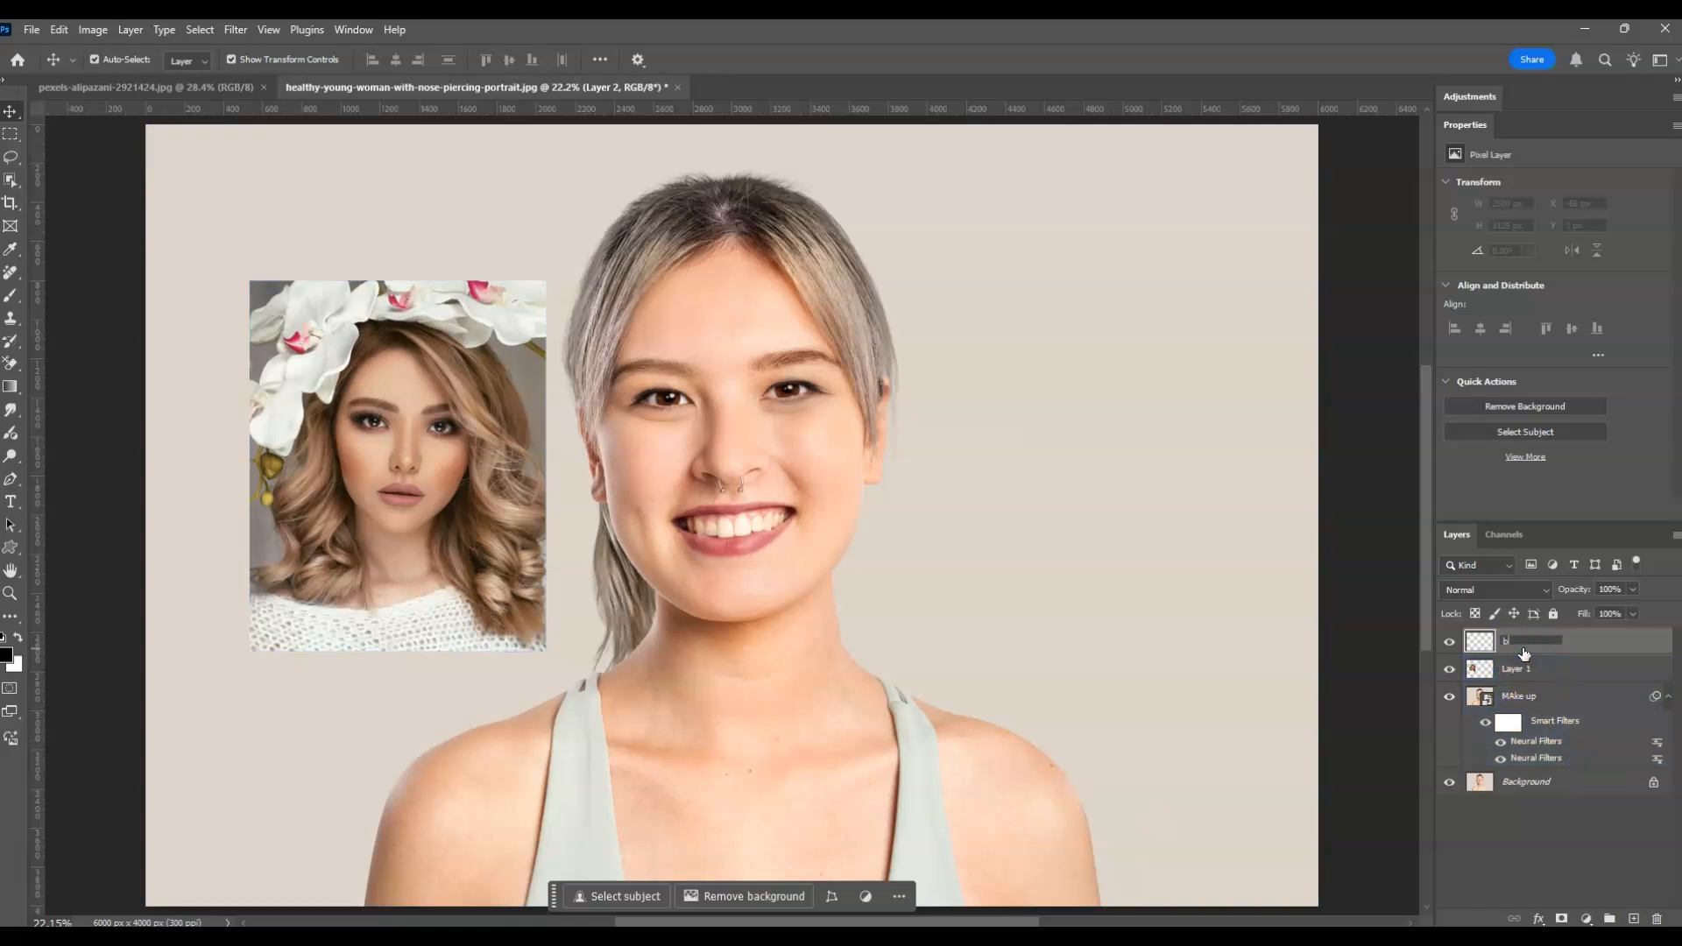
pyautogui.write('blush on')
pyautogui.click(1511, 647)
pyautogui.click(1584, 826)
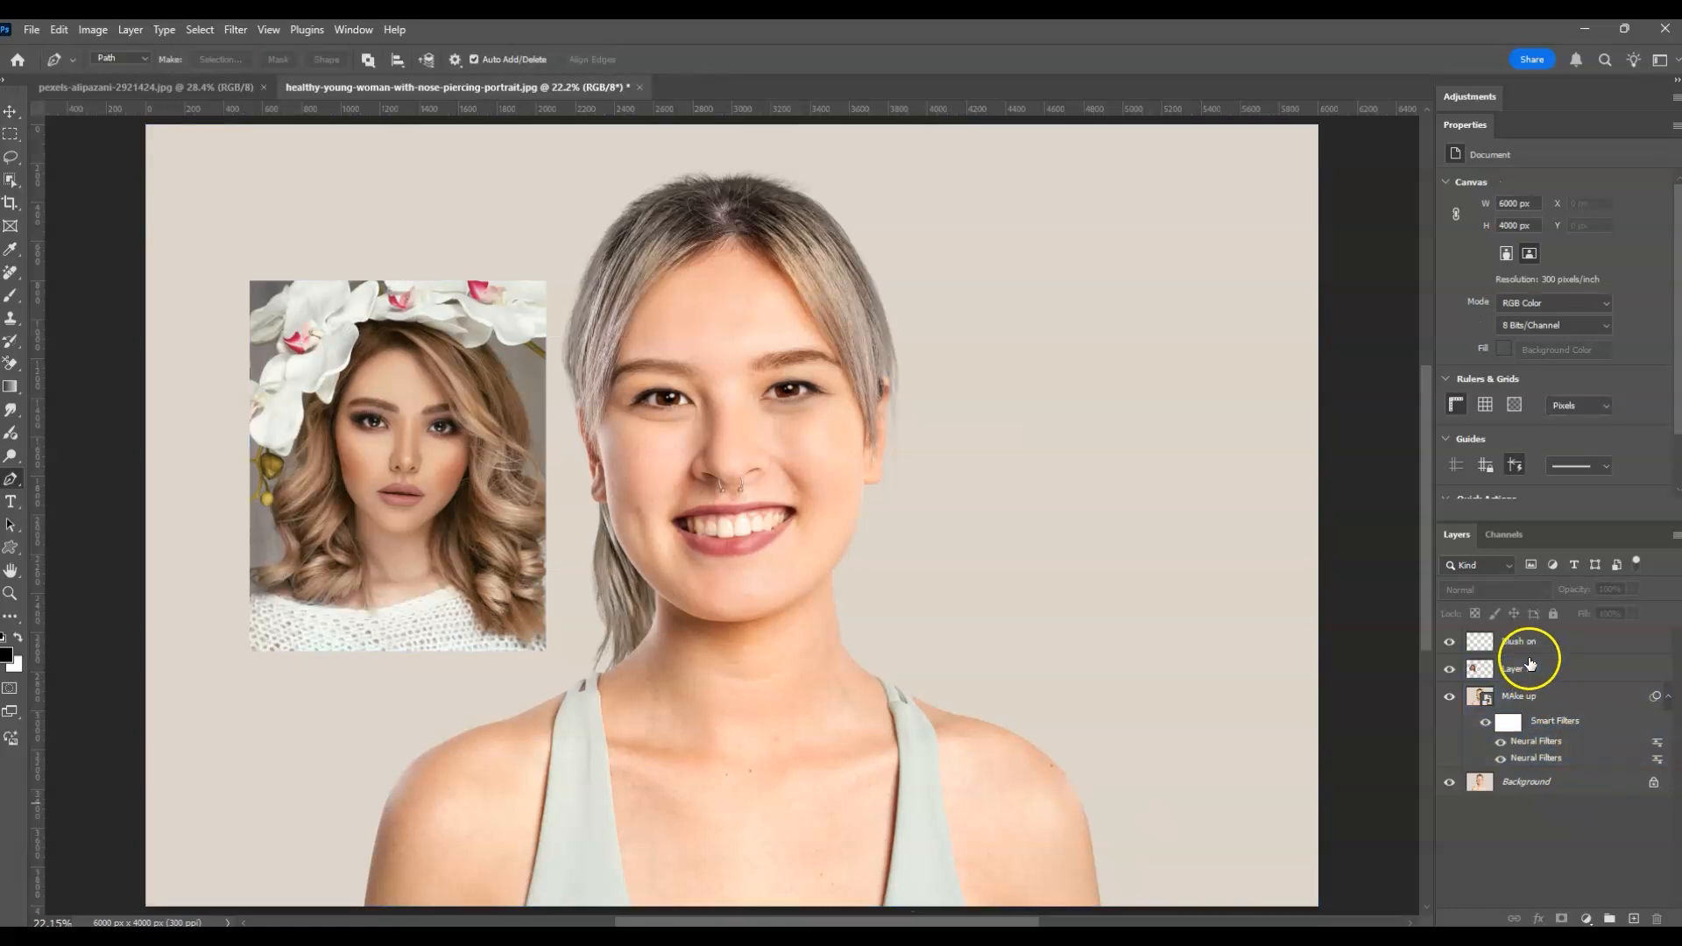
# On the Blush on layer, set up the Brush tool with the Soft Round tip, 0% hardness and 19% opacity.
pyautogui.click(1547, 640)
pyautogui.click(1552, 645)
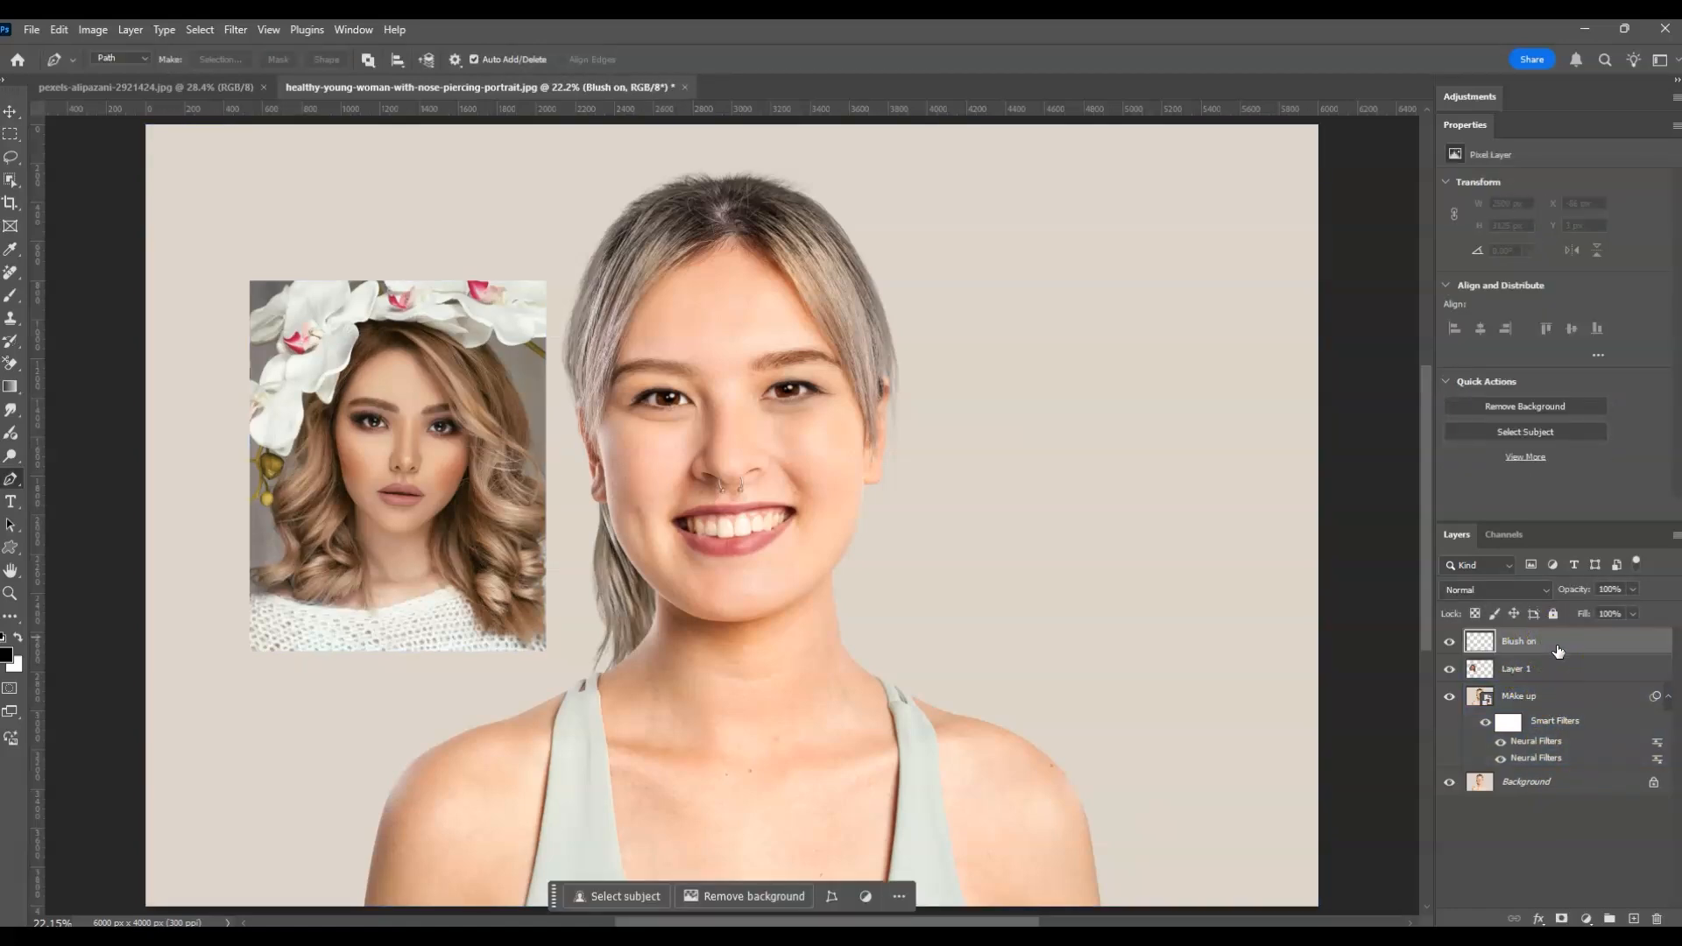
pyautogui.press('b')
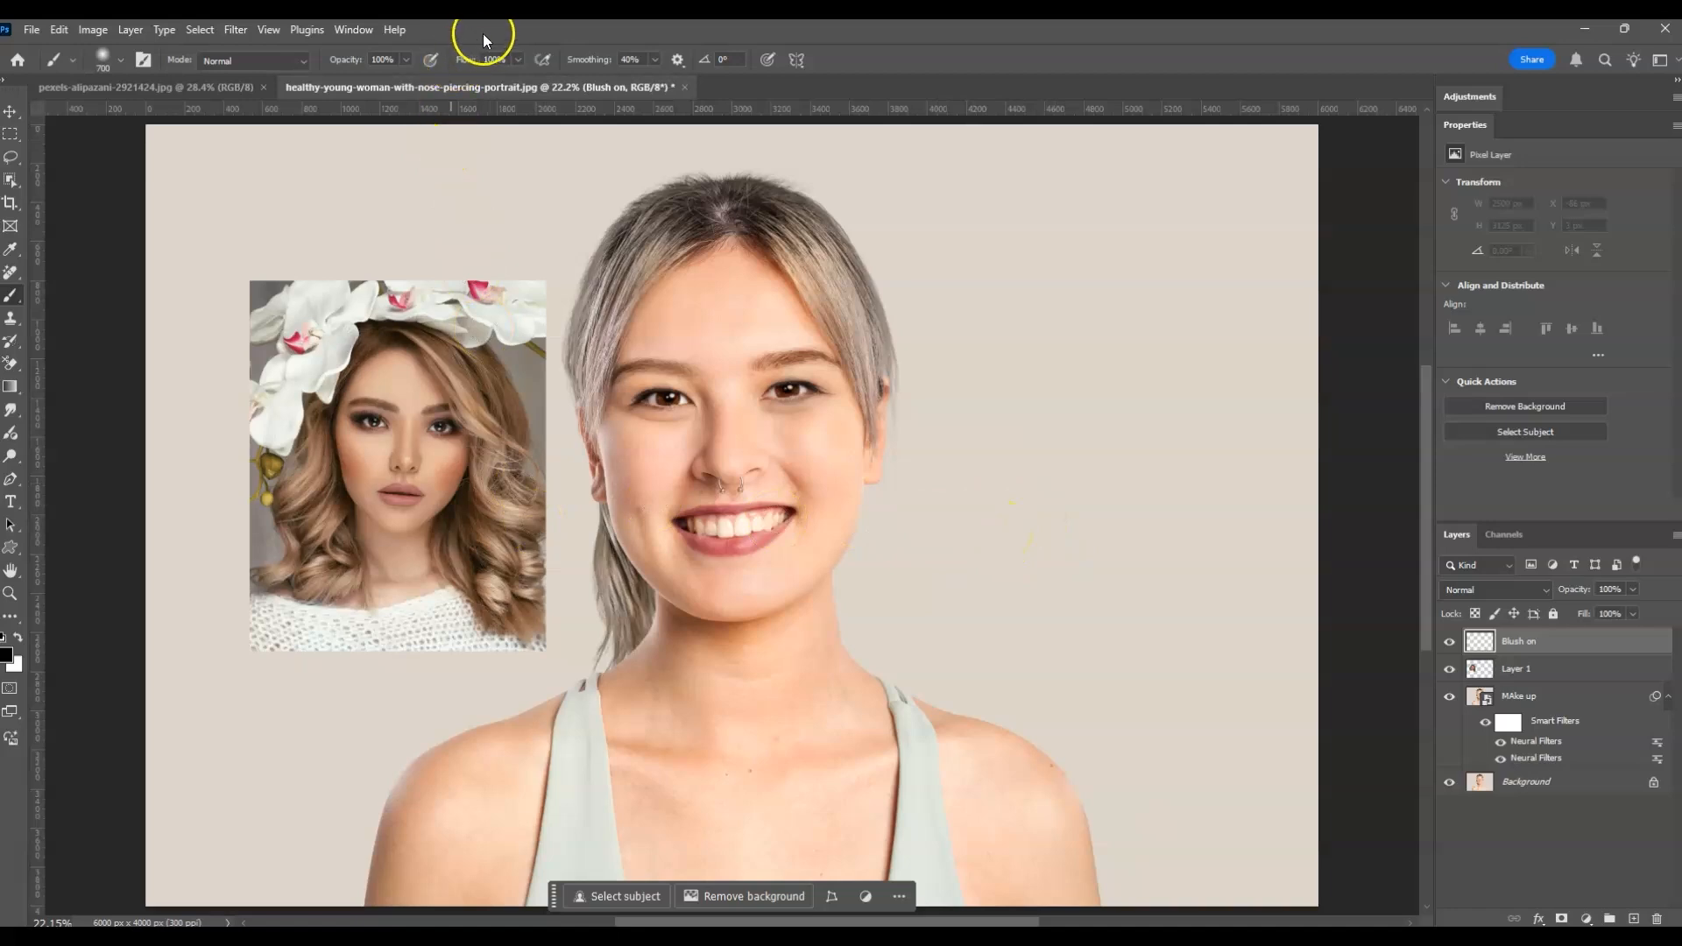
pyautogui.click(405, 60)
pyautogui.moveTo(343, 78); pyautogui.dragTo(341, 77)
pyautogui.click(109, 61)
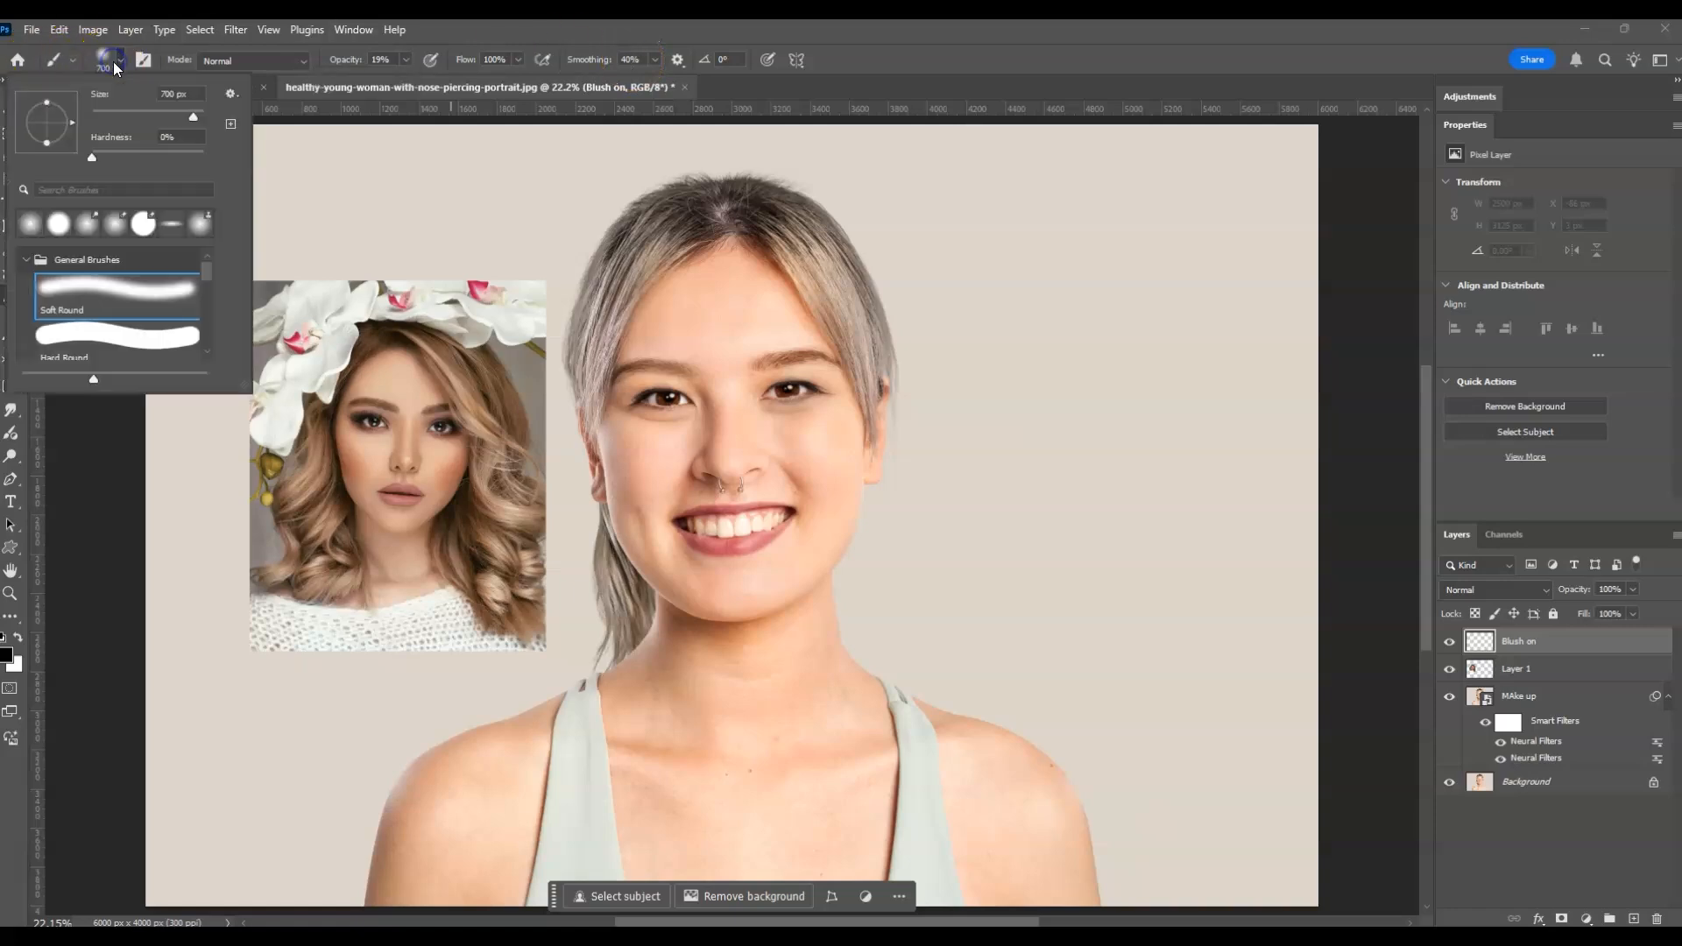
pyautogui.click(92, 157)
pyautogui.click(94, 292)
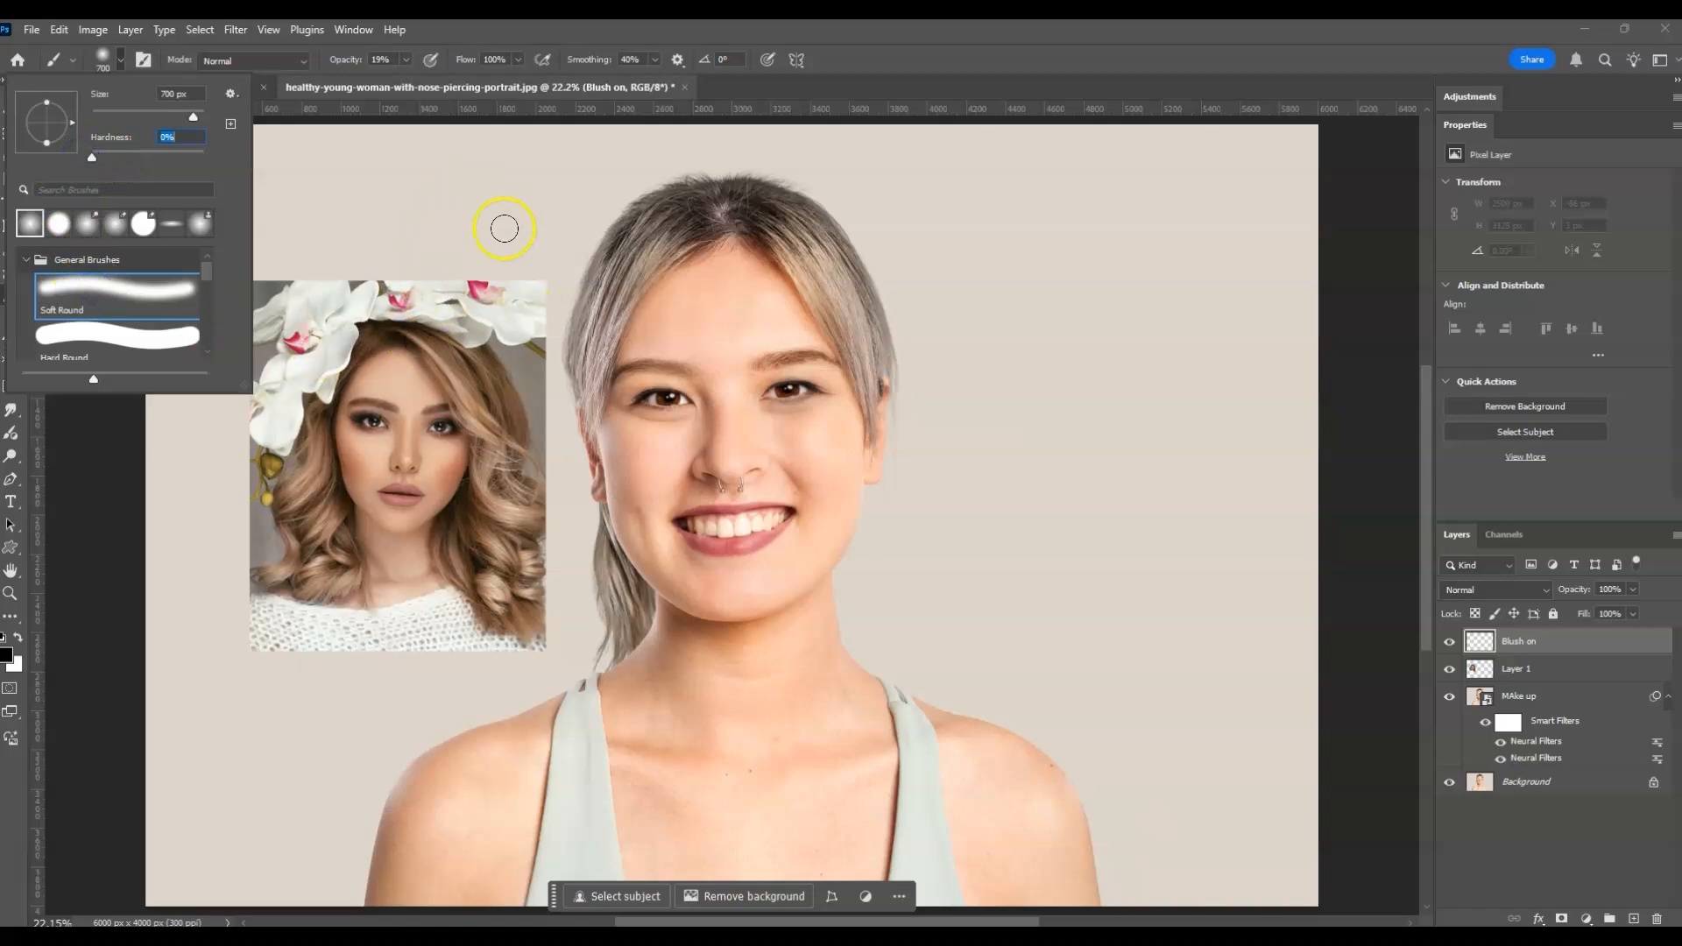
pyautogui.click(995, 56)
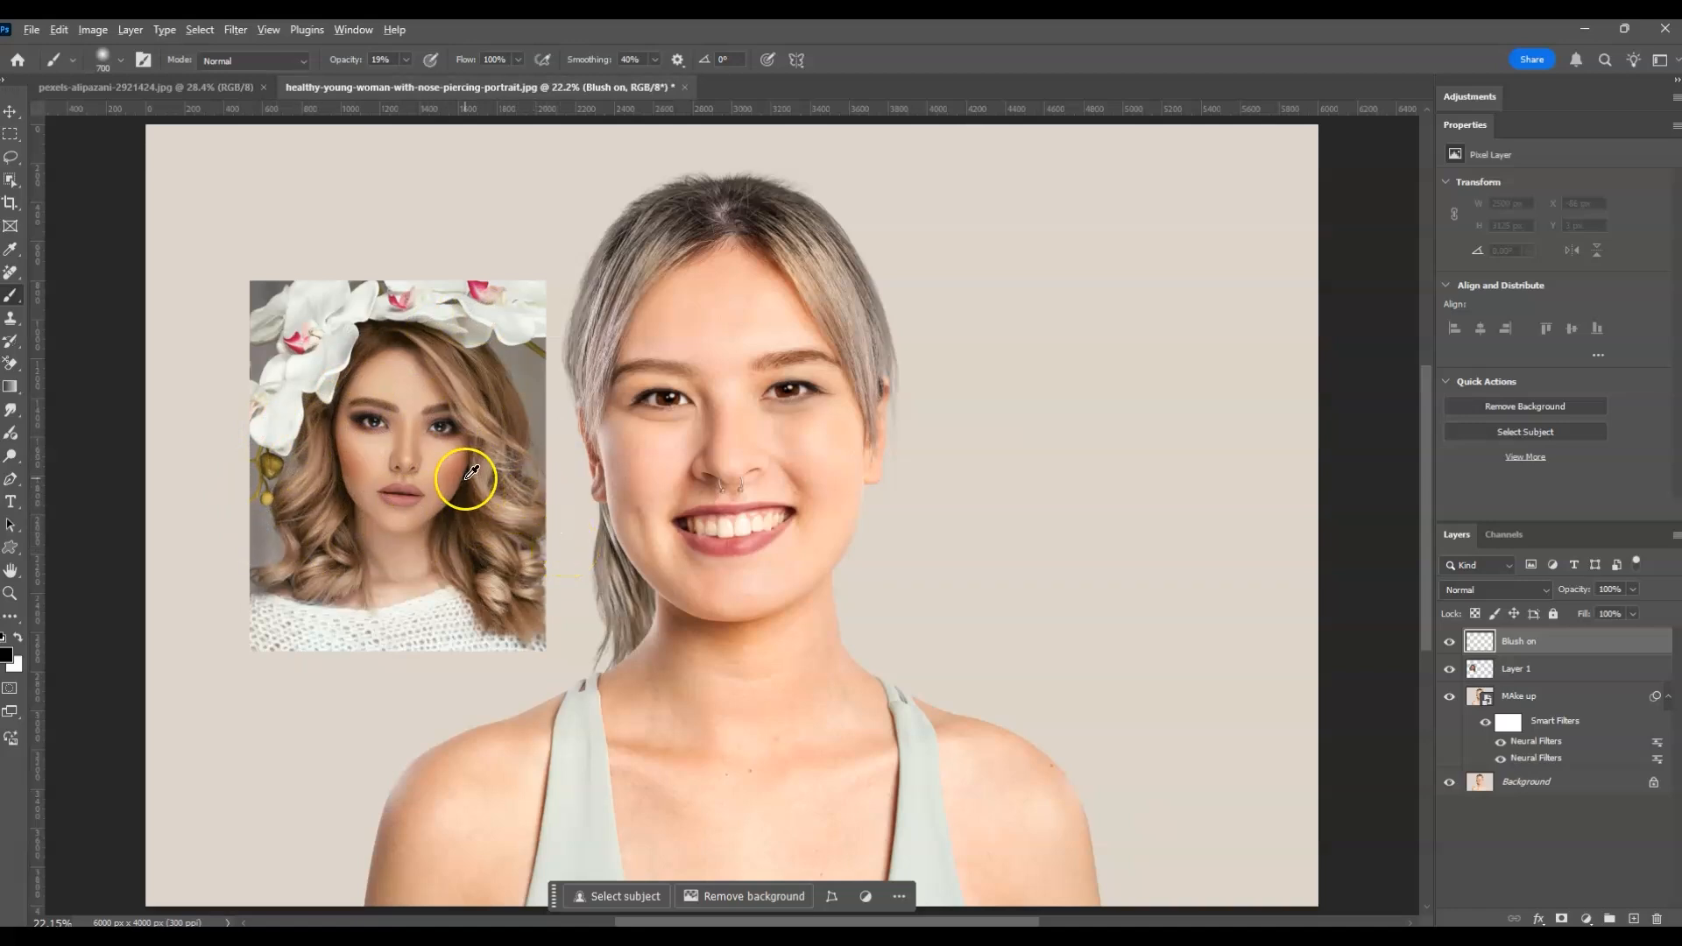
# Sample the blush tone from the reference woman's cheek and brush it over both cheeks of the smiling woman on the Blush on layer.
pyautogui.keyDown('alt'); pyautogui.click(351, 456); pyautogui.keyUp('alt')
pyautogui.moveTo(352, 452); pyautogui.dragTo(354, 455)
pyautogui.moveTo(657, 483)
pyautogui.mouseDown()
pyautogui.moveTo(623, 469)
pyautogui.moveTo(633, 460)
pyautogui.moveTo(629, 515)
pyautogui.moveTo(656, 553)
pyautogui.mouseUp()
pyautogui.click(639, 514)
pyautogui.click(627, 455)
pyautogui.click(620, 496)
pyautogui.moveTo(846, 452)
pyautogui.mouseDown()
pyautogui.moveTo(840, 501)
pyautogui.moveTo(848, 447)
pyautogui.moveTo(848, 498)
pyautogui.moveTo(819, 545)
pyautogui.moveTo(848, 442)
pyautogui.moveTo(827, 473)
pyautogui.moveTo(836, 588)
pyautogui.moveTo(823, 464)
pyautogui.moveTo(860, 544)
pyautogui.mouseUp()
pyautogui.moveTo(655, 536)
pyautogui.mouseDown()
pyautogui.moveTo(660, 582)
pyautogui.moveTo(650, 556)
pyautogui.mouseUp()
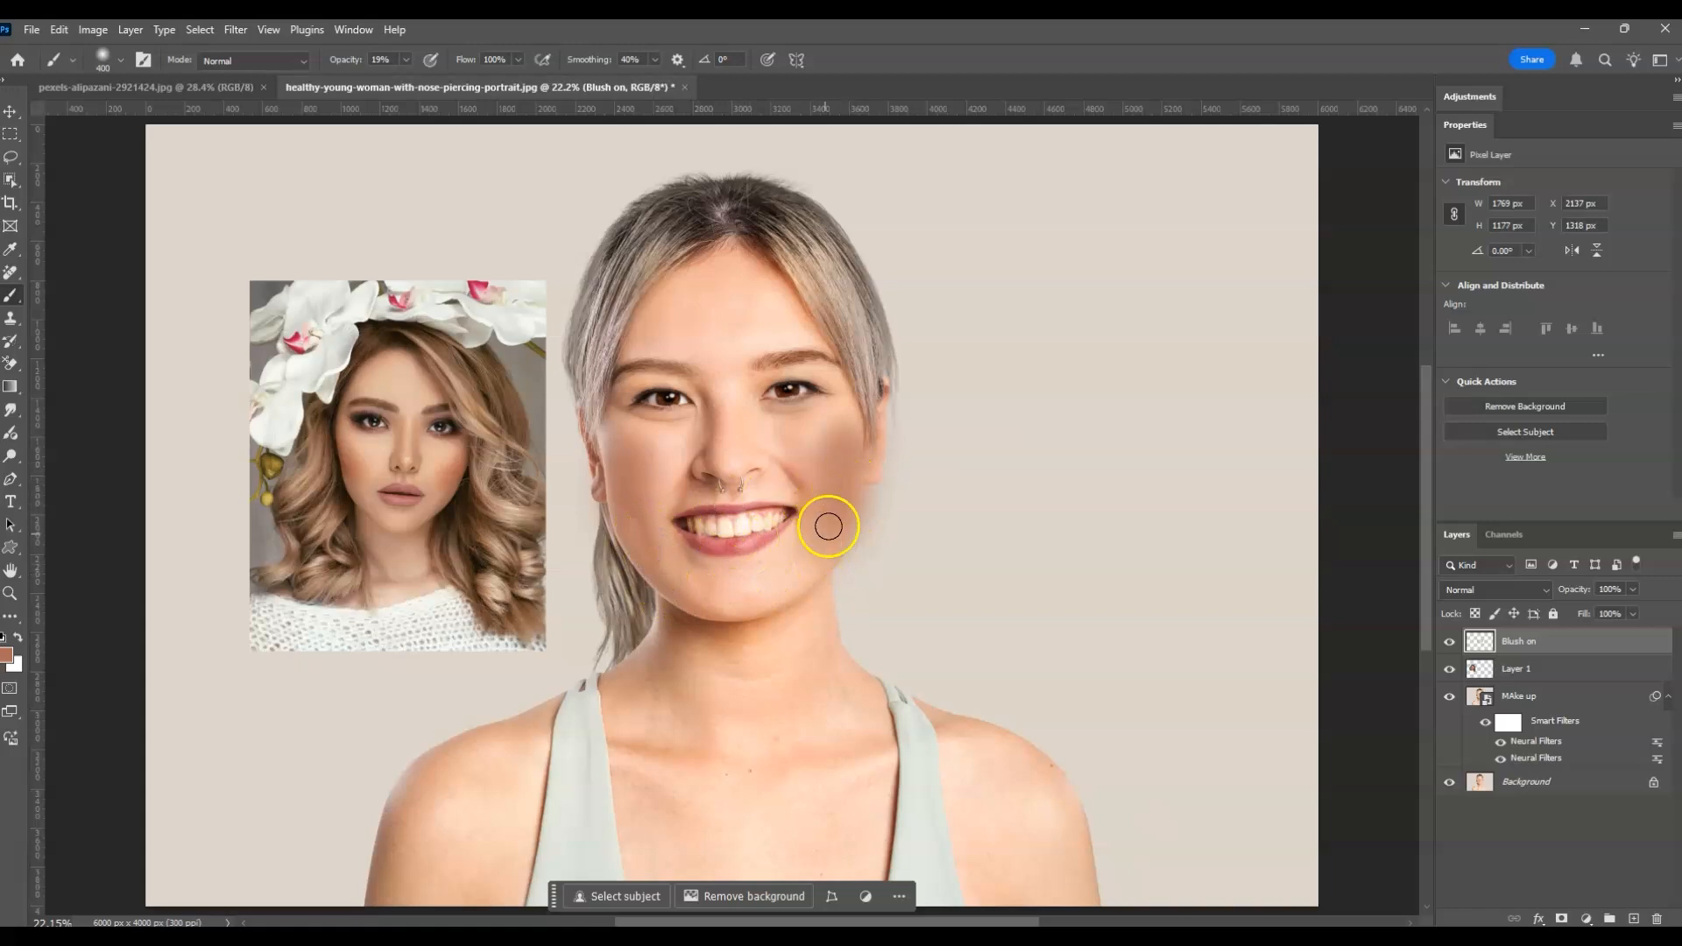
pyautogui.moveTo(857, 453)
pyautogui.mouseDown()
pyautogui.moveTo(796, 456)
pyautogui.moveTo(887, 483)
pyautogui.moveTo(841, 460)
pyautogui.mouseUp()
# Hide the reference photo layer and soften the painted cheeks on the Blush on layer with a Gaussian Blur.
pyautogui.click(1450, 670)
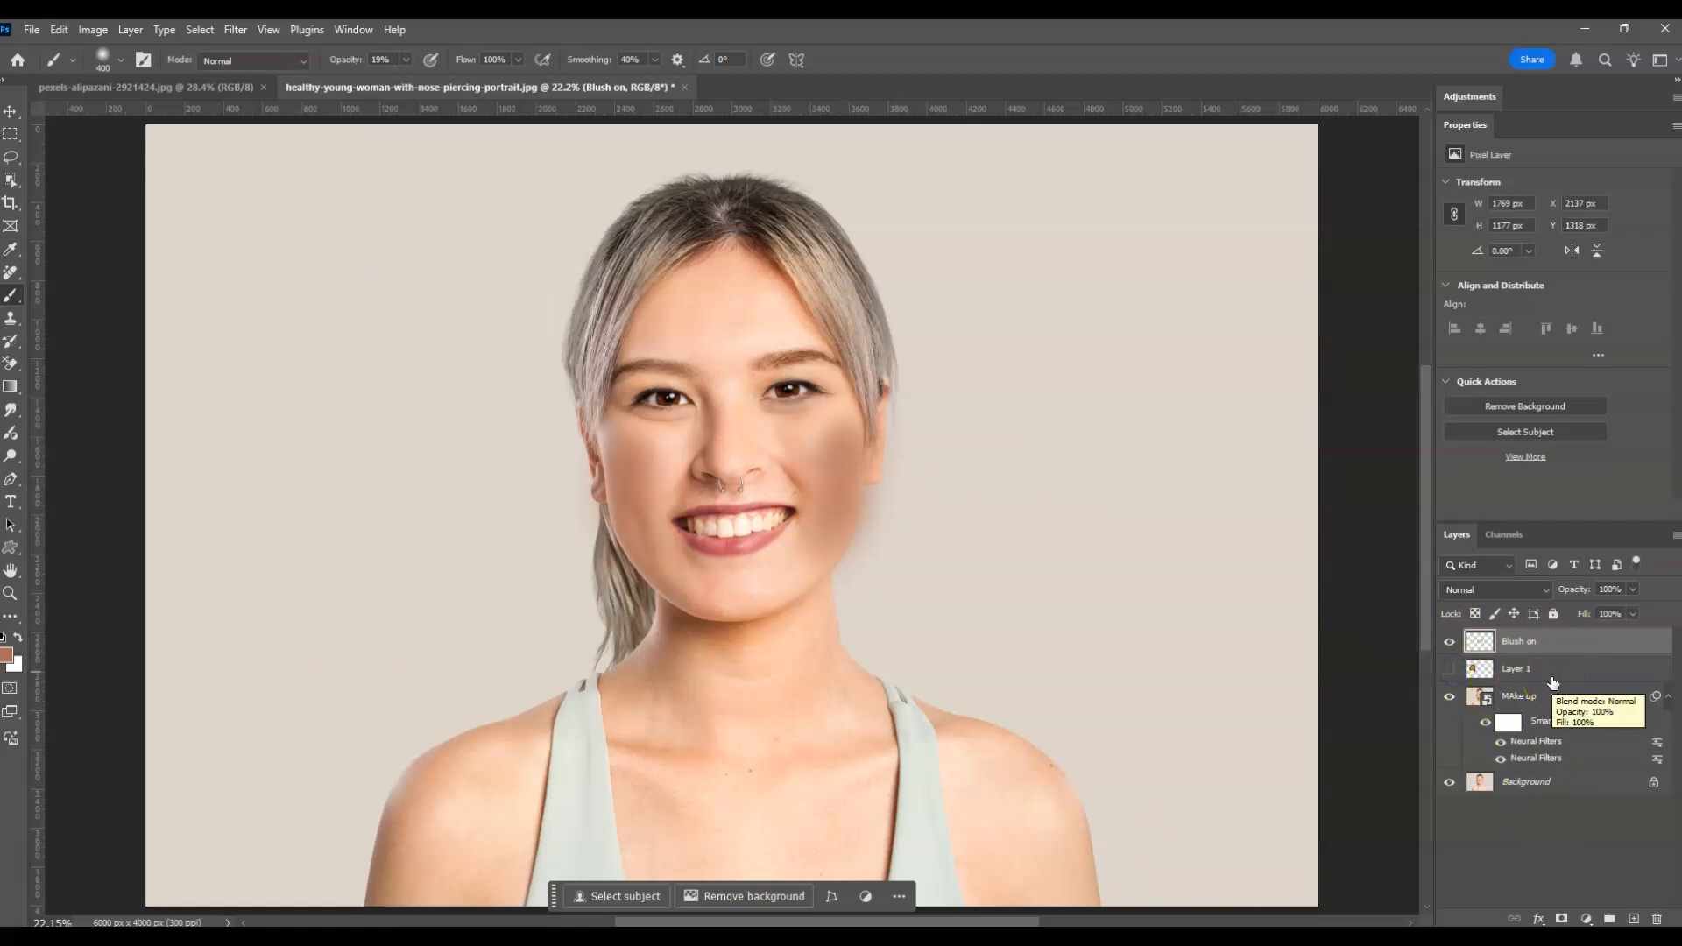
pyautogui.click(1543, 644)
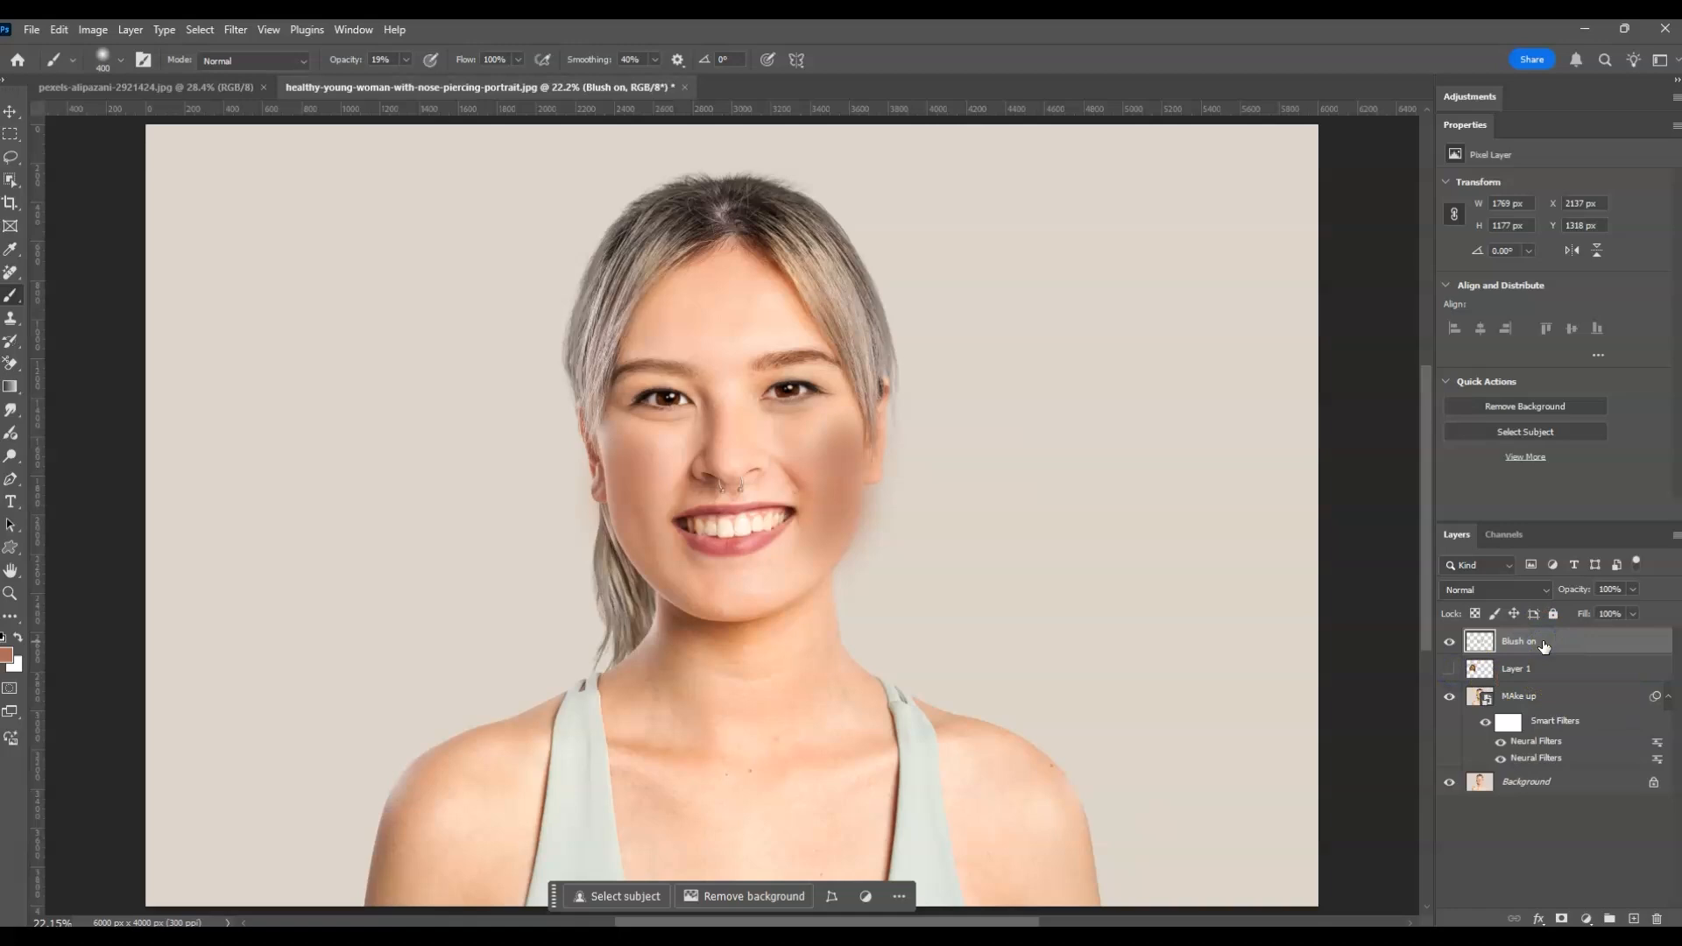
pyautogui.click(231, 30)
pyautogui.click(365, 255)
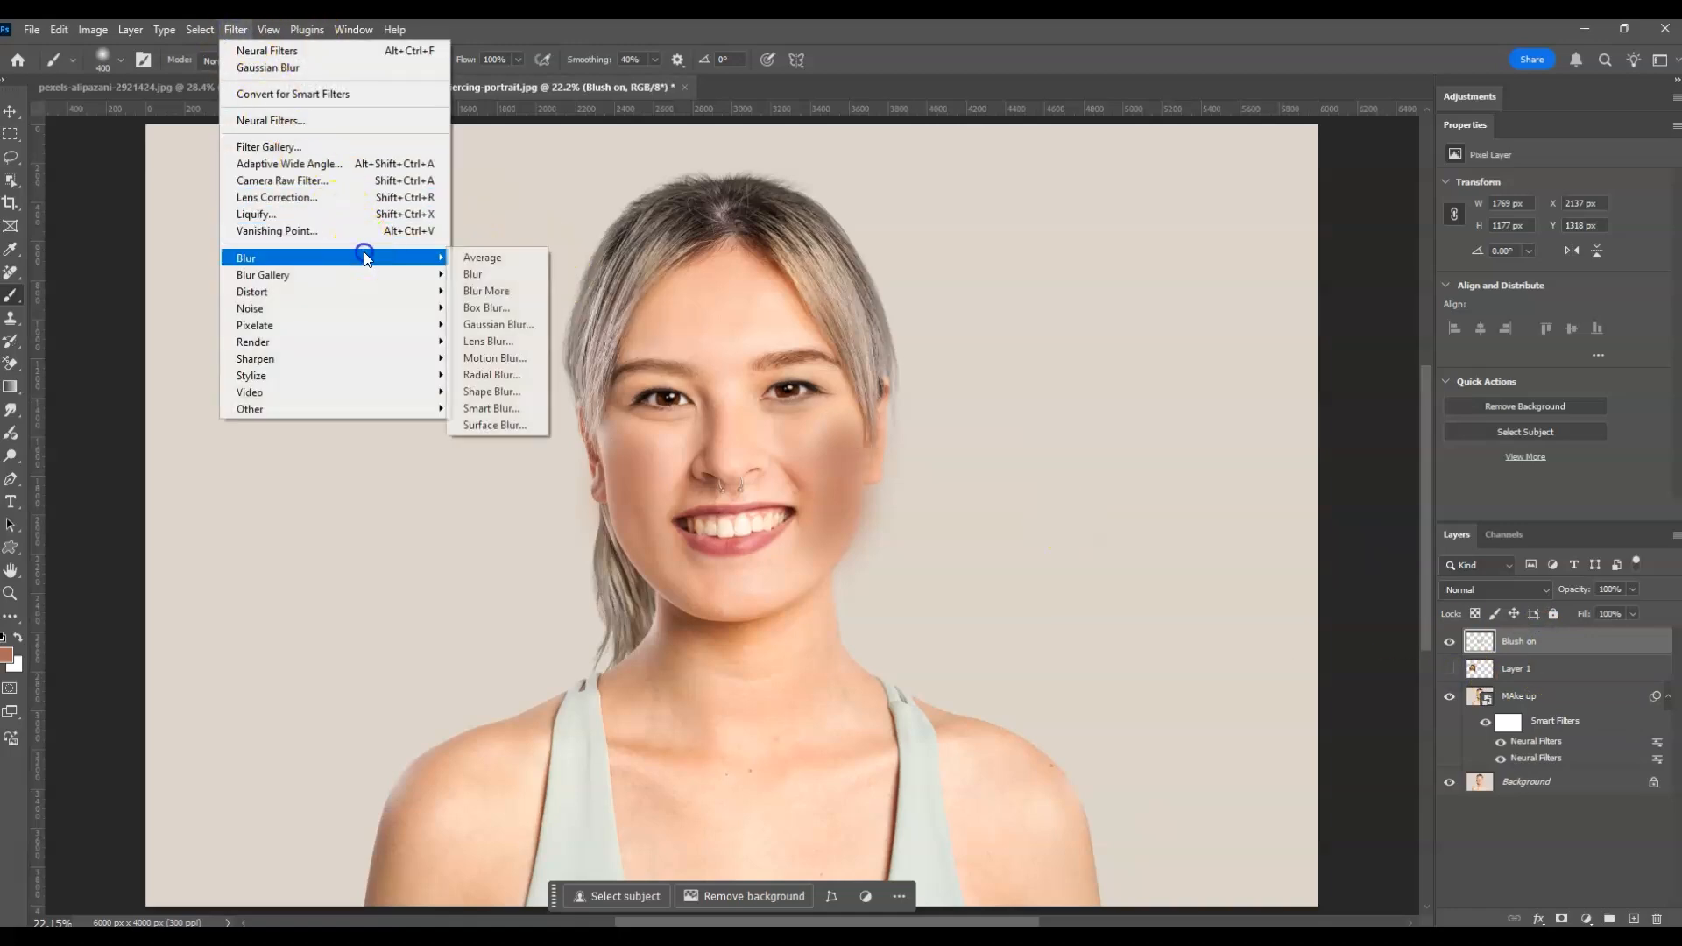
pyautogui.click(498, 324)
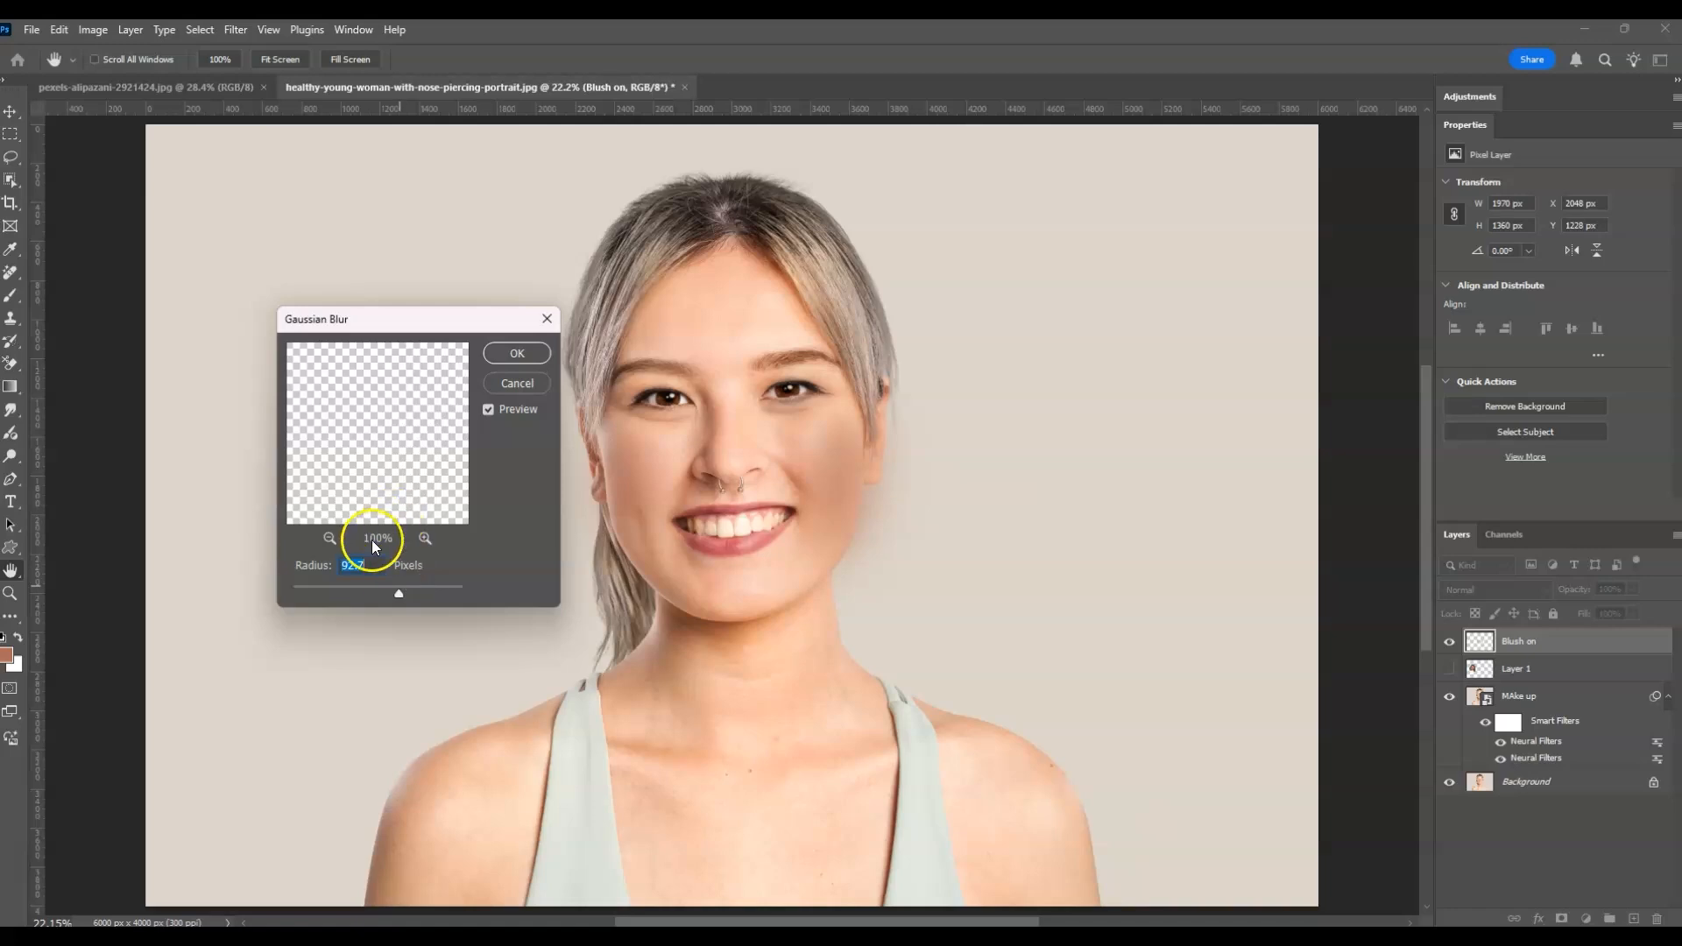
pyautogui.click(525, 352)
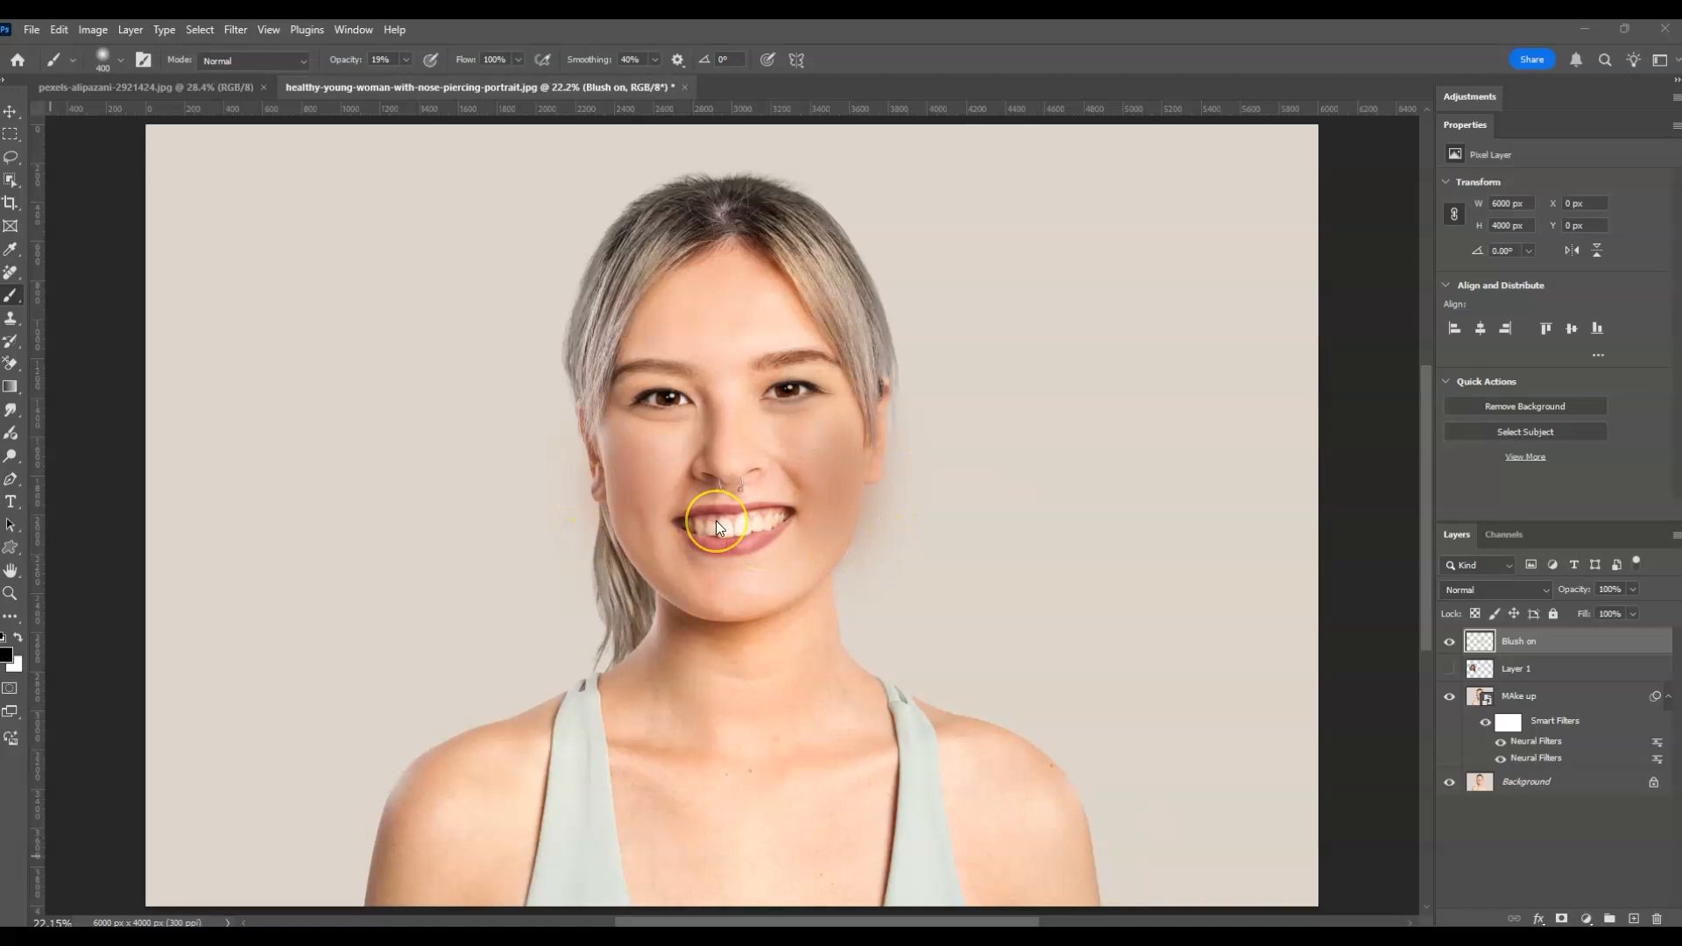
# Add a white layer mask to the Blush on layer.
pyautogui.click(1109, 636)
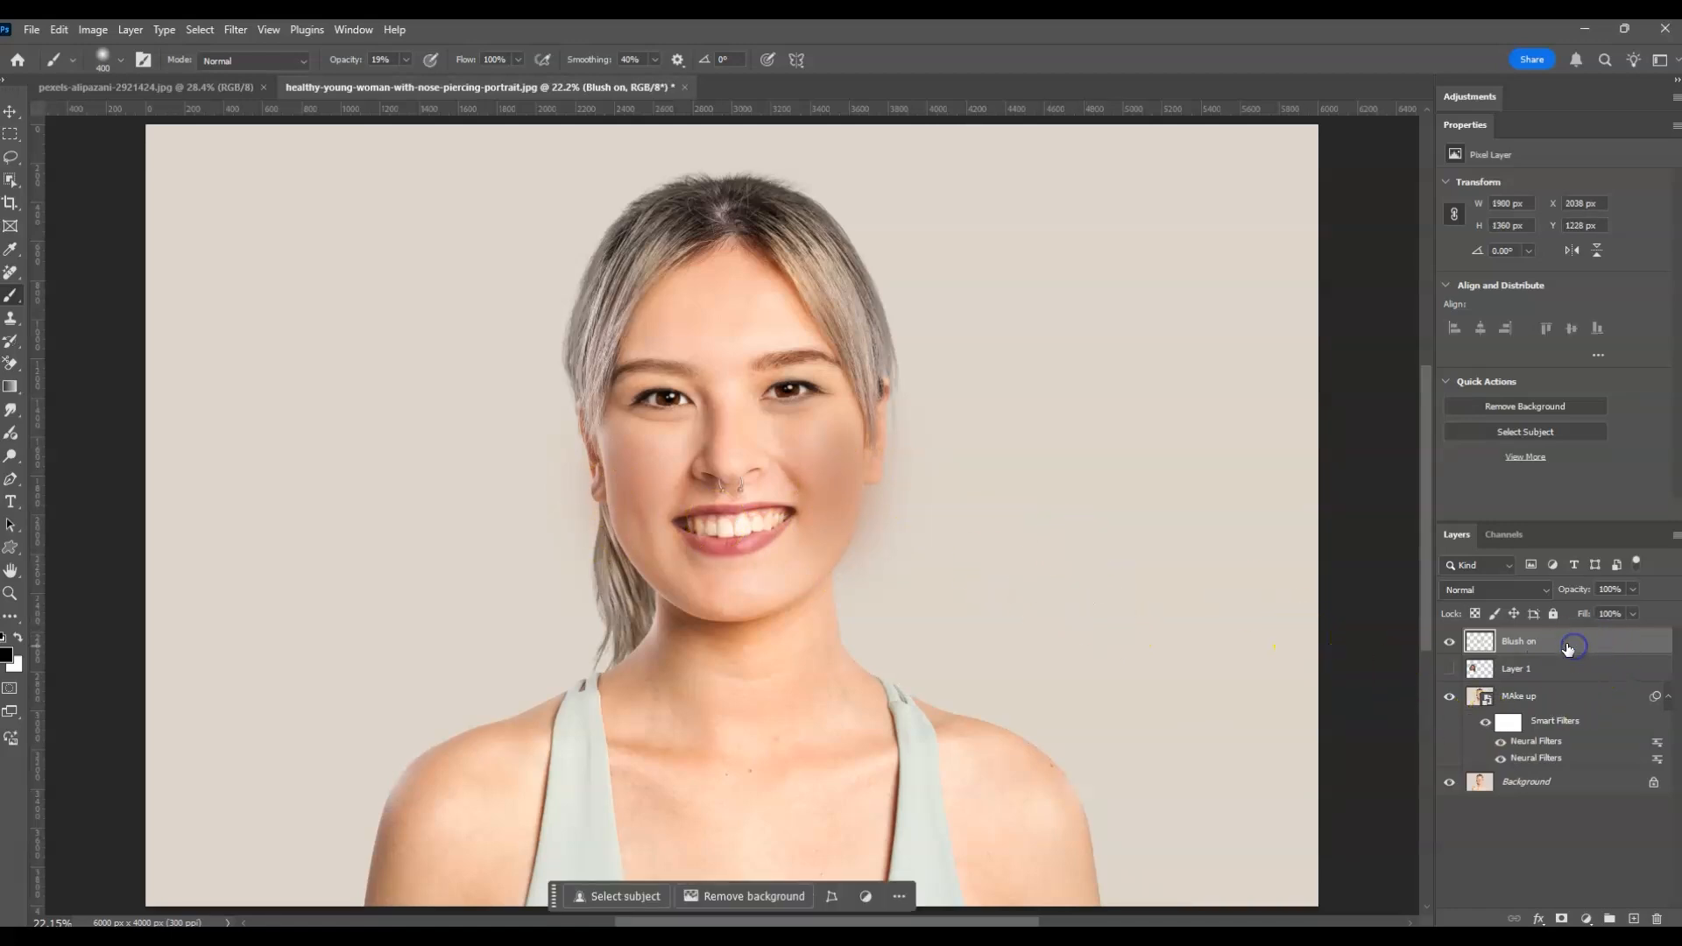
pyautogui.click(1562, 919)
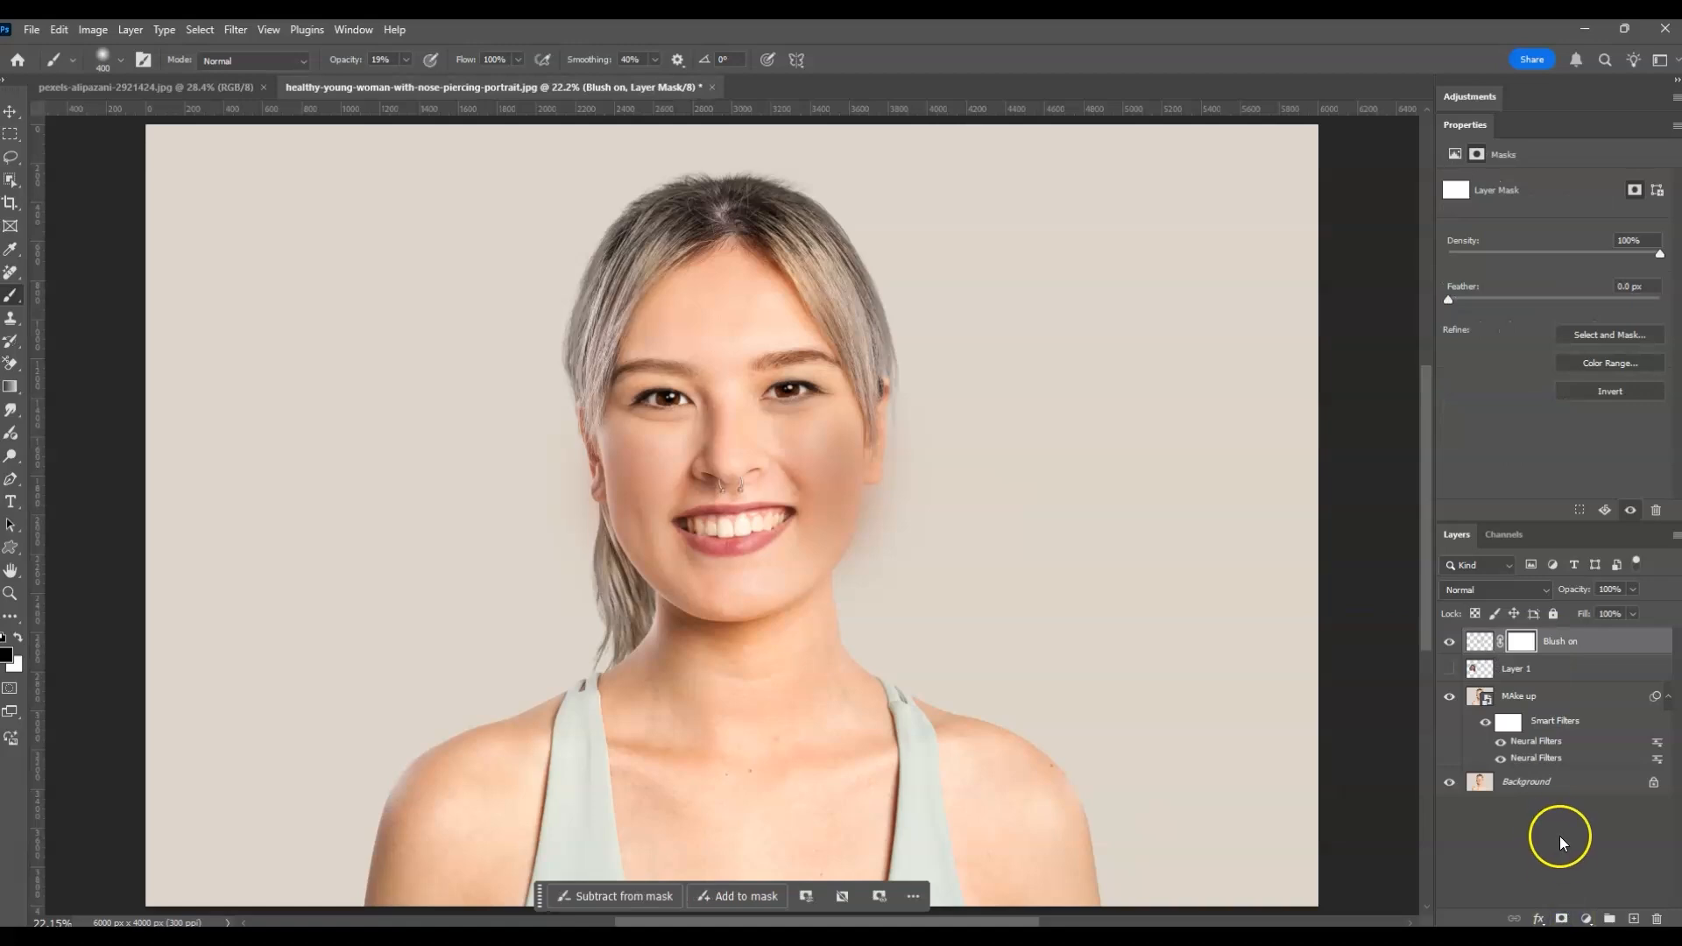
pyautogui.click(1603, 837)
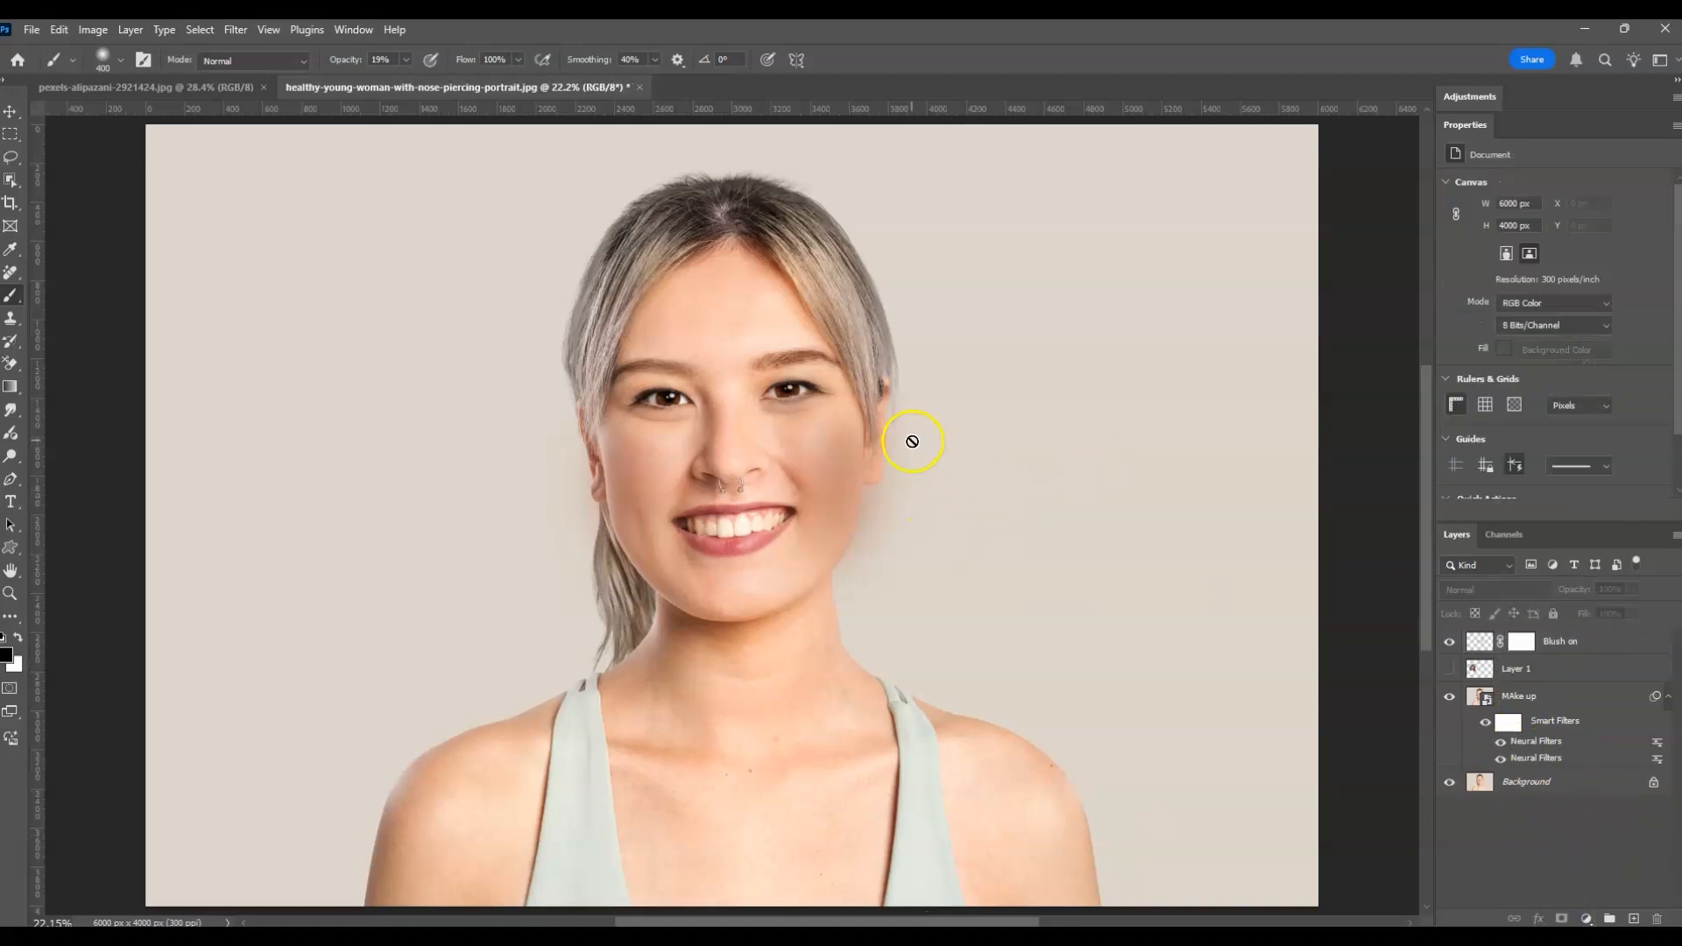
# Select the woman as the subject from the Background layer and invert the selection to cover the area around her.
pyautogui.click(1532, 790)
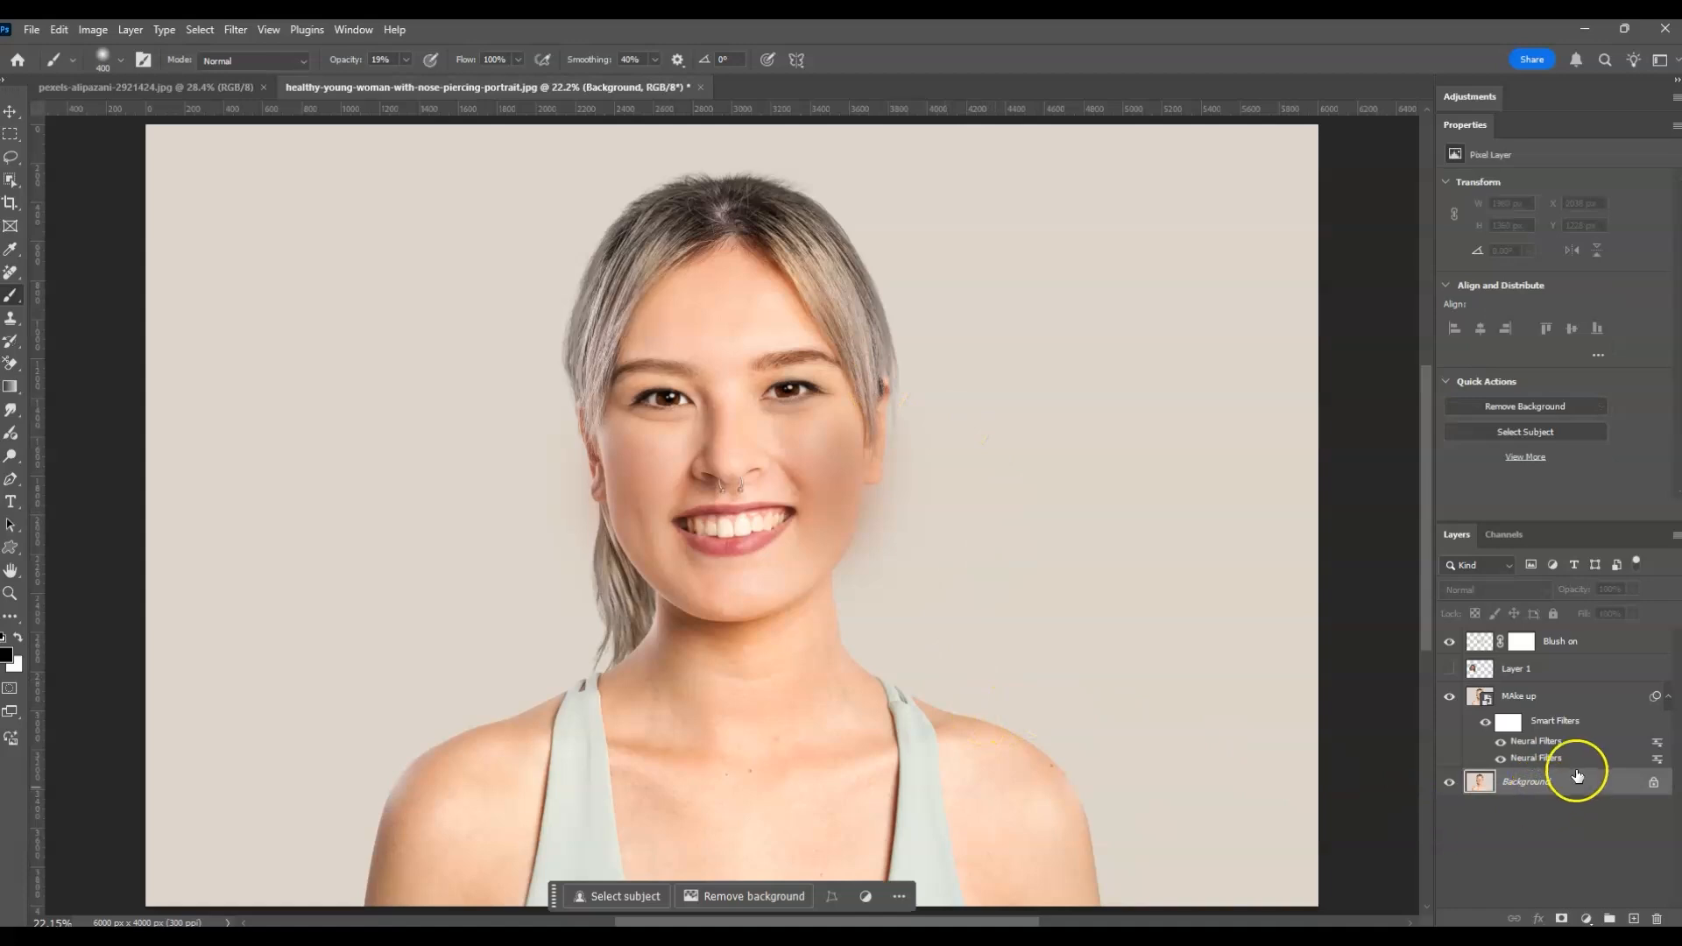
pyautogui.click(779, 895)
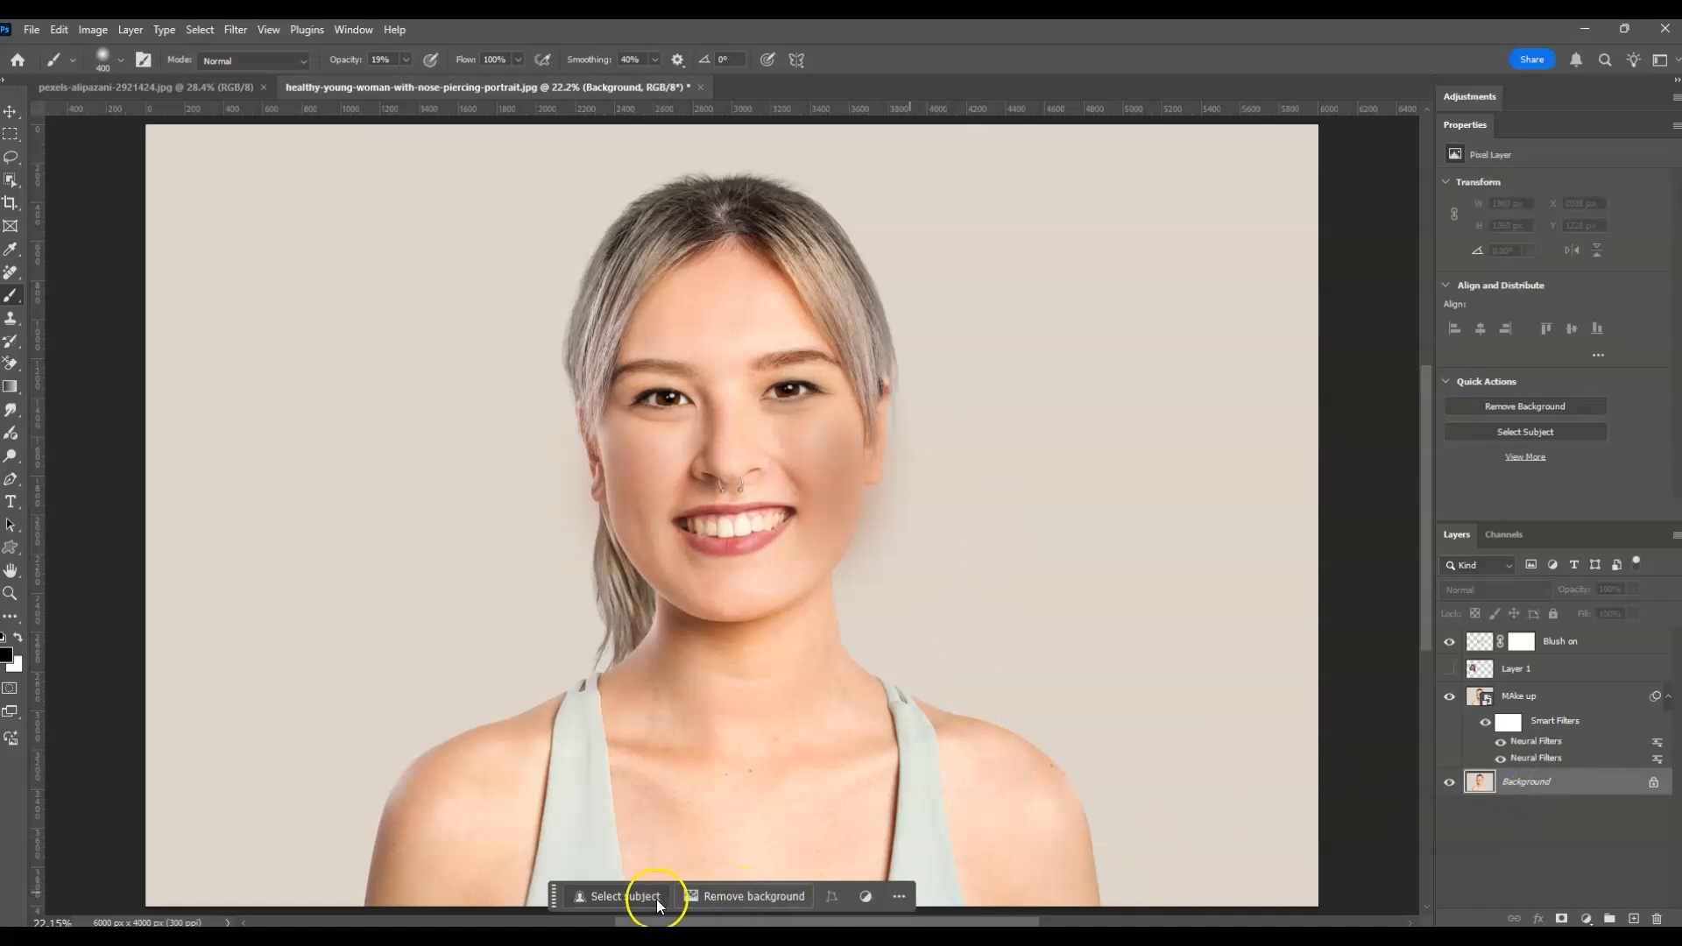
pyautogui.click(631, 896)
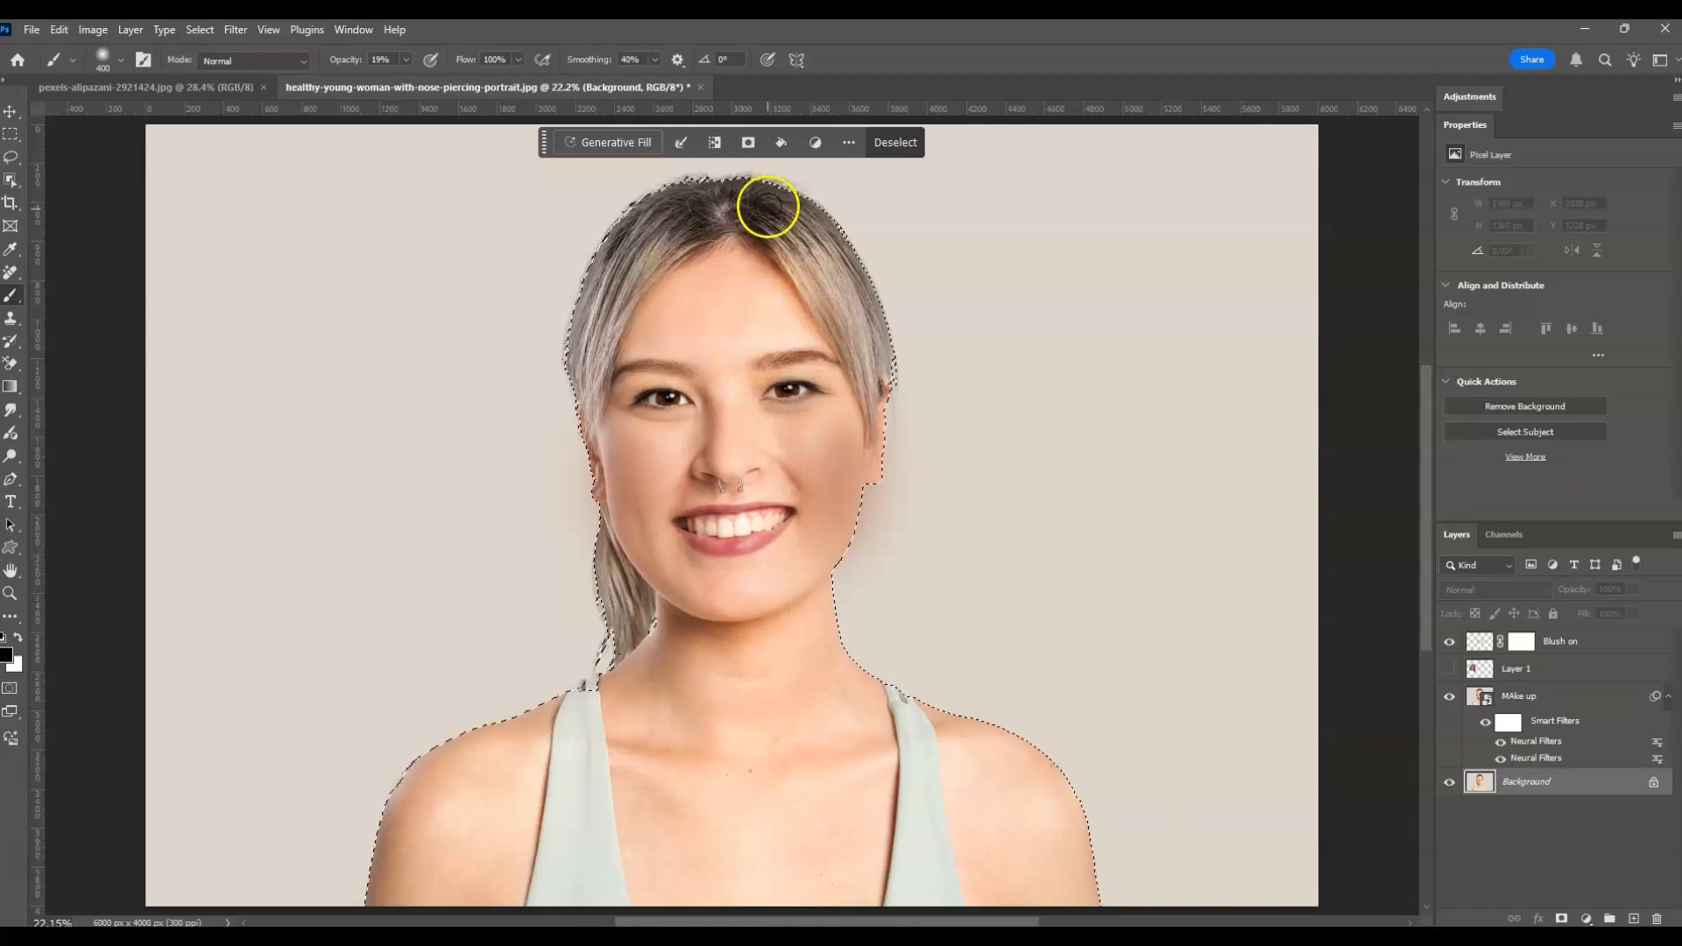
pyautogui.click(718, 144)
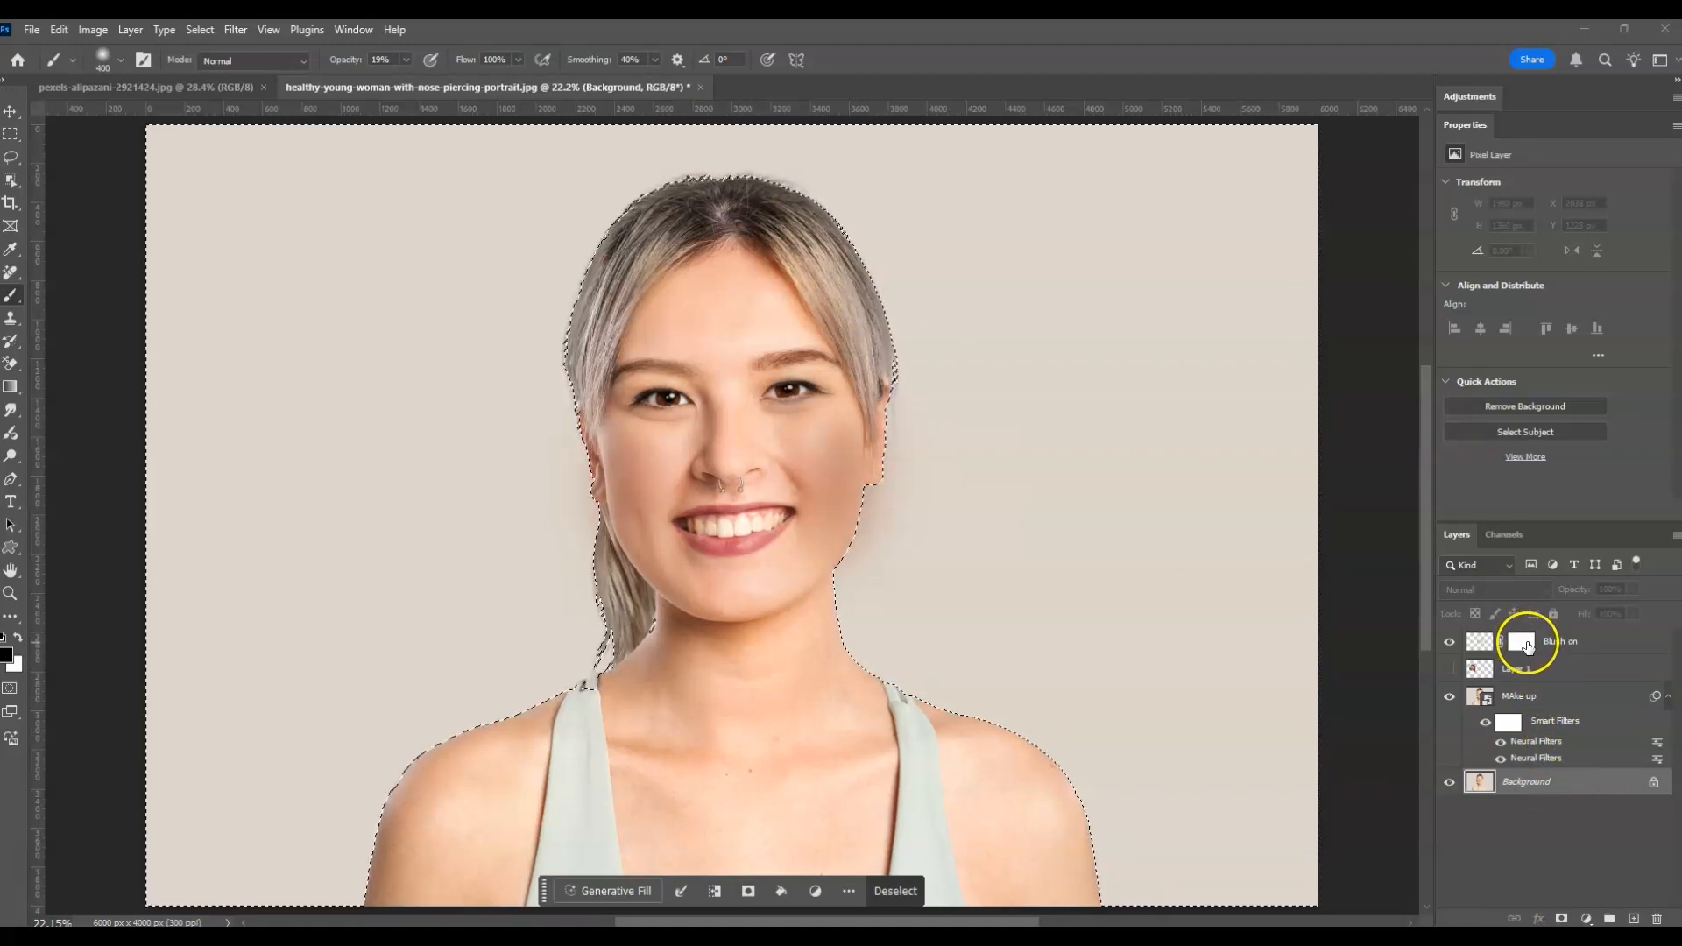
# On the Blush on mask, paint black at 100% opacity over the blush spilling outside the face, and remove the selection.
pyautogui.click(1523, 646)
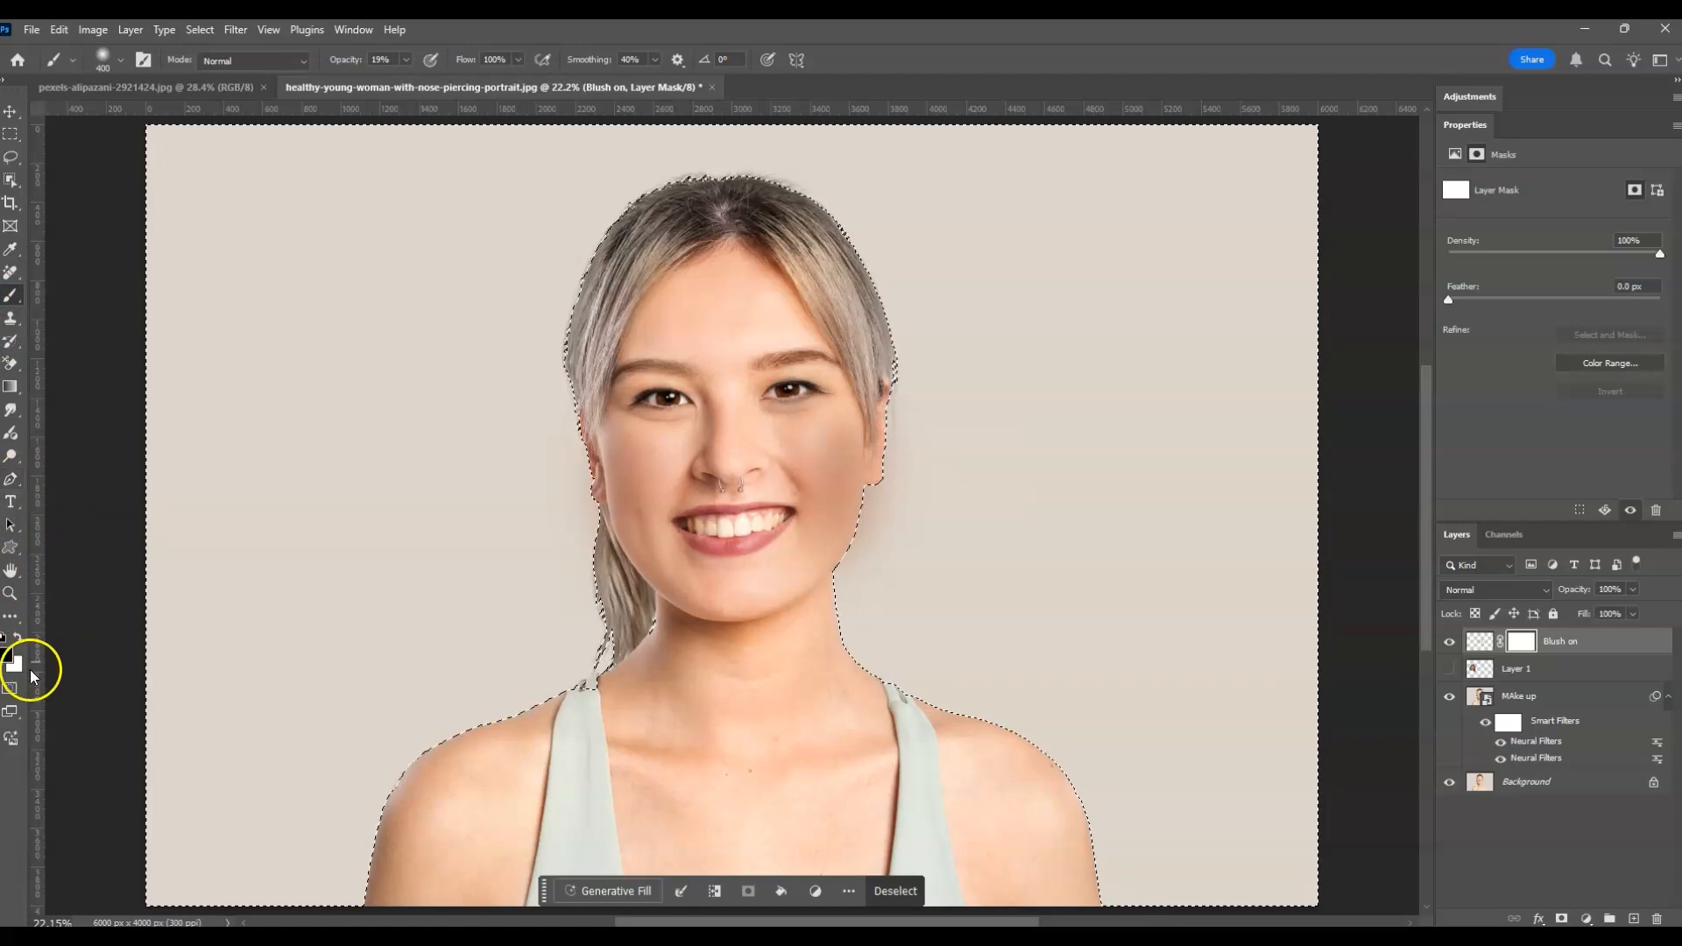
pyautogui.press('x')
pyautogui.click(7, 655)
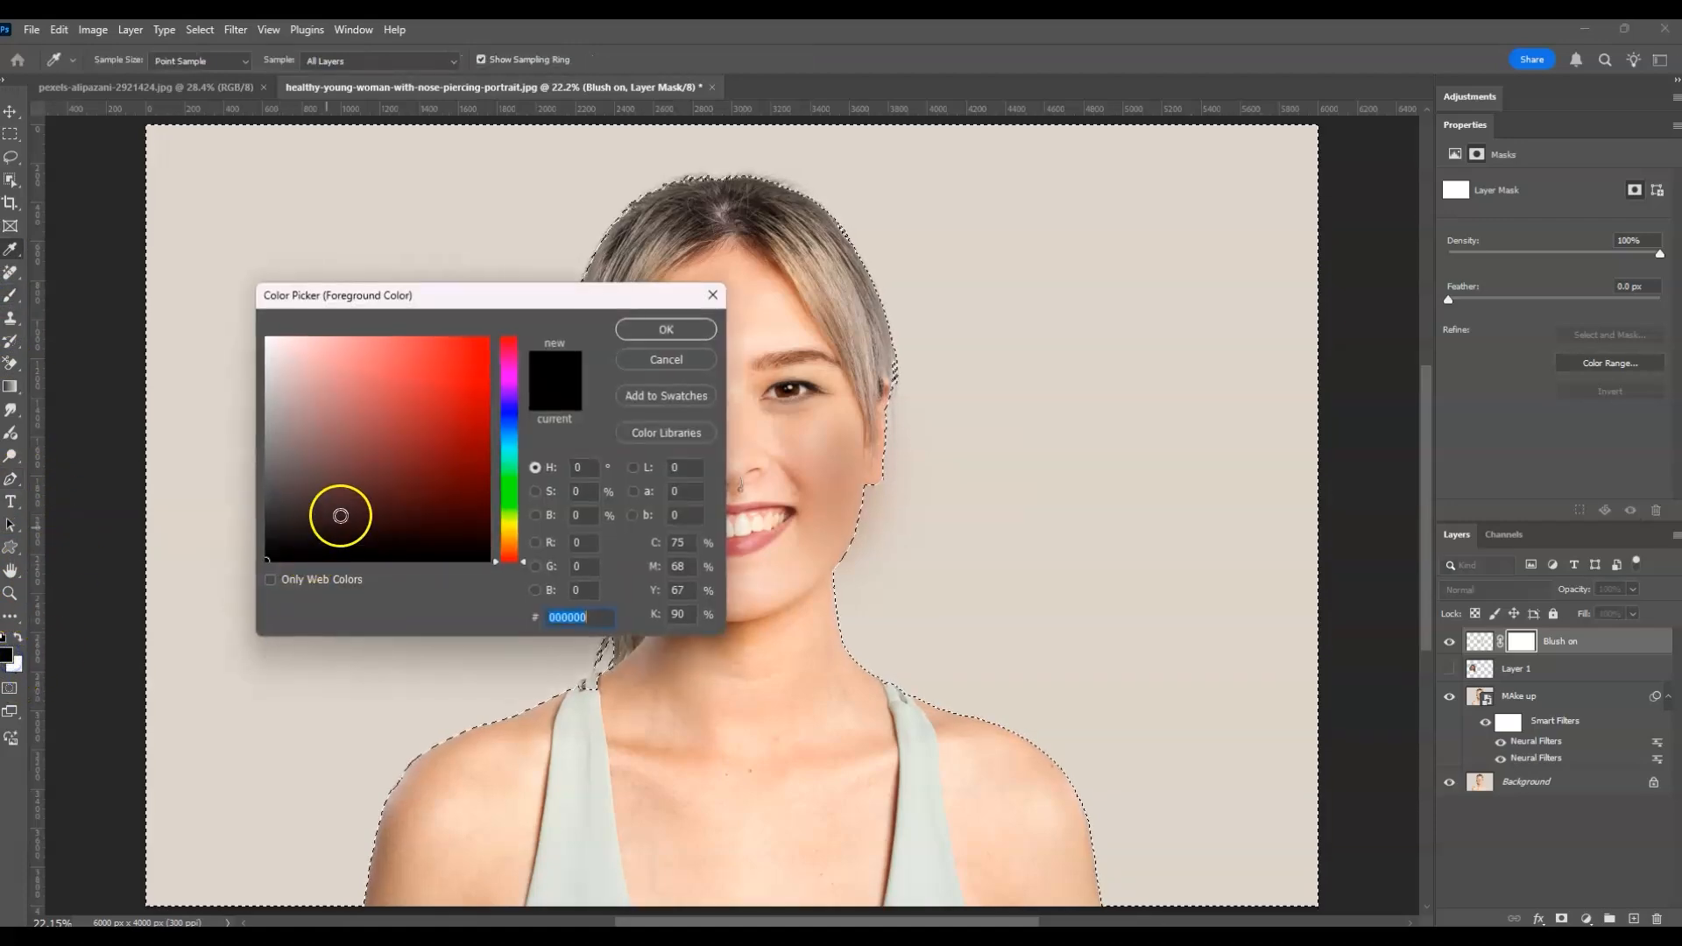
pyautogui.click(646, 329)
pyautogui.press('b')
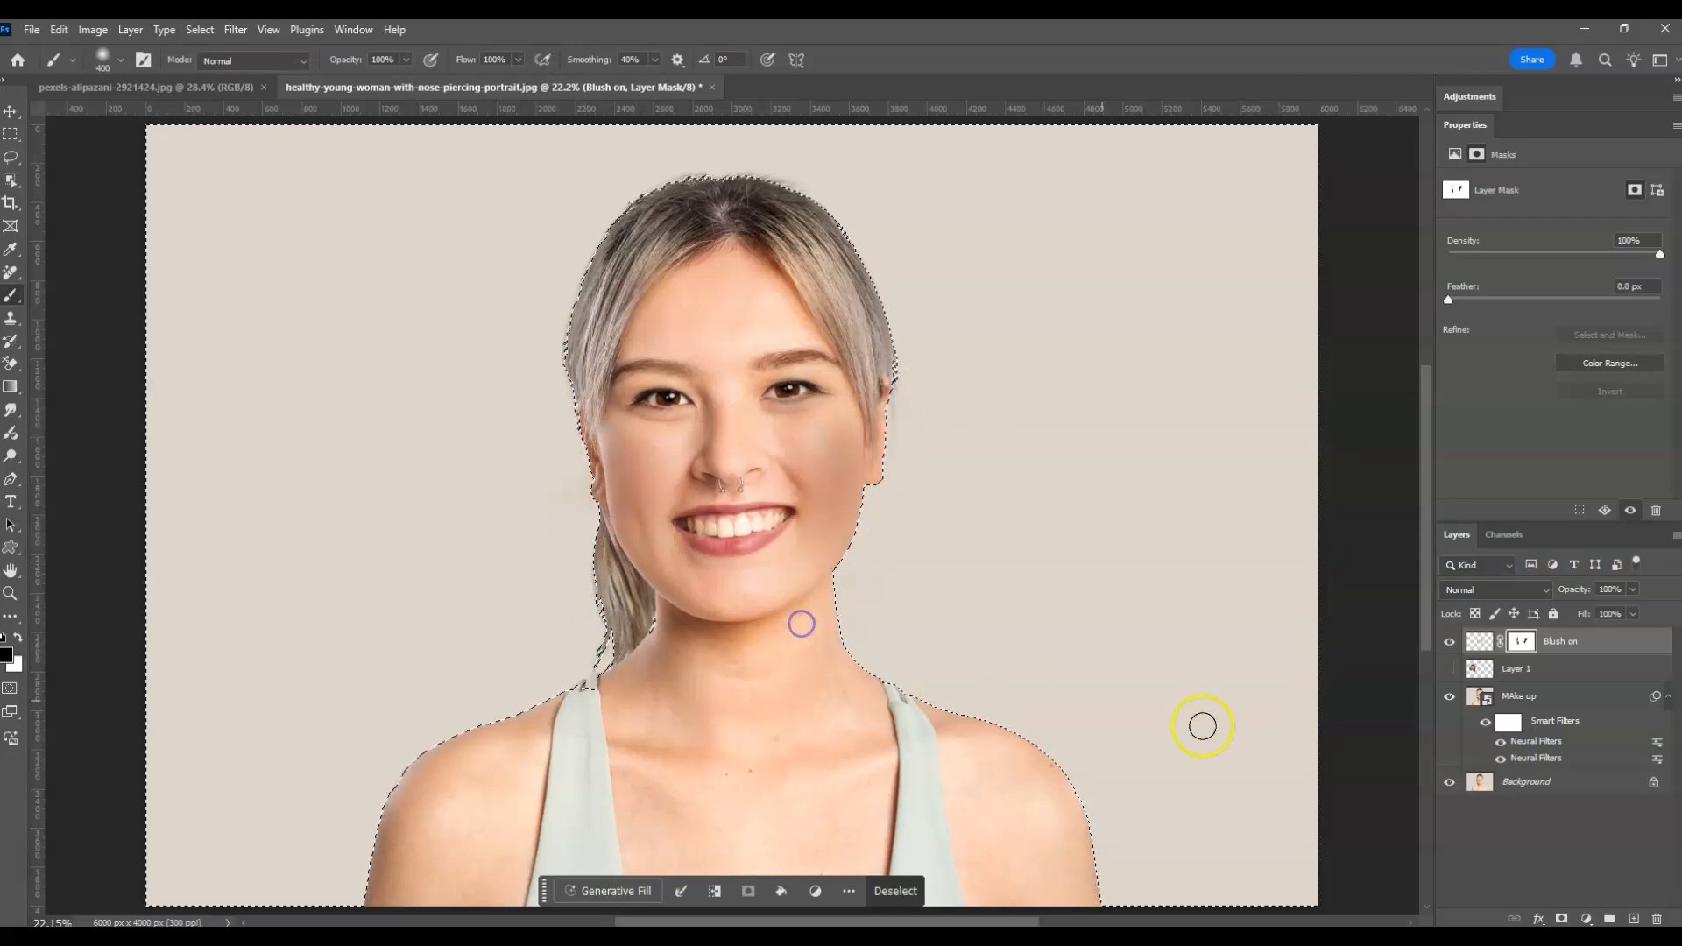
pyautogui.click(1526, 831)
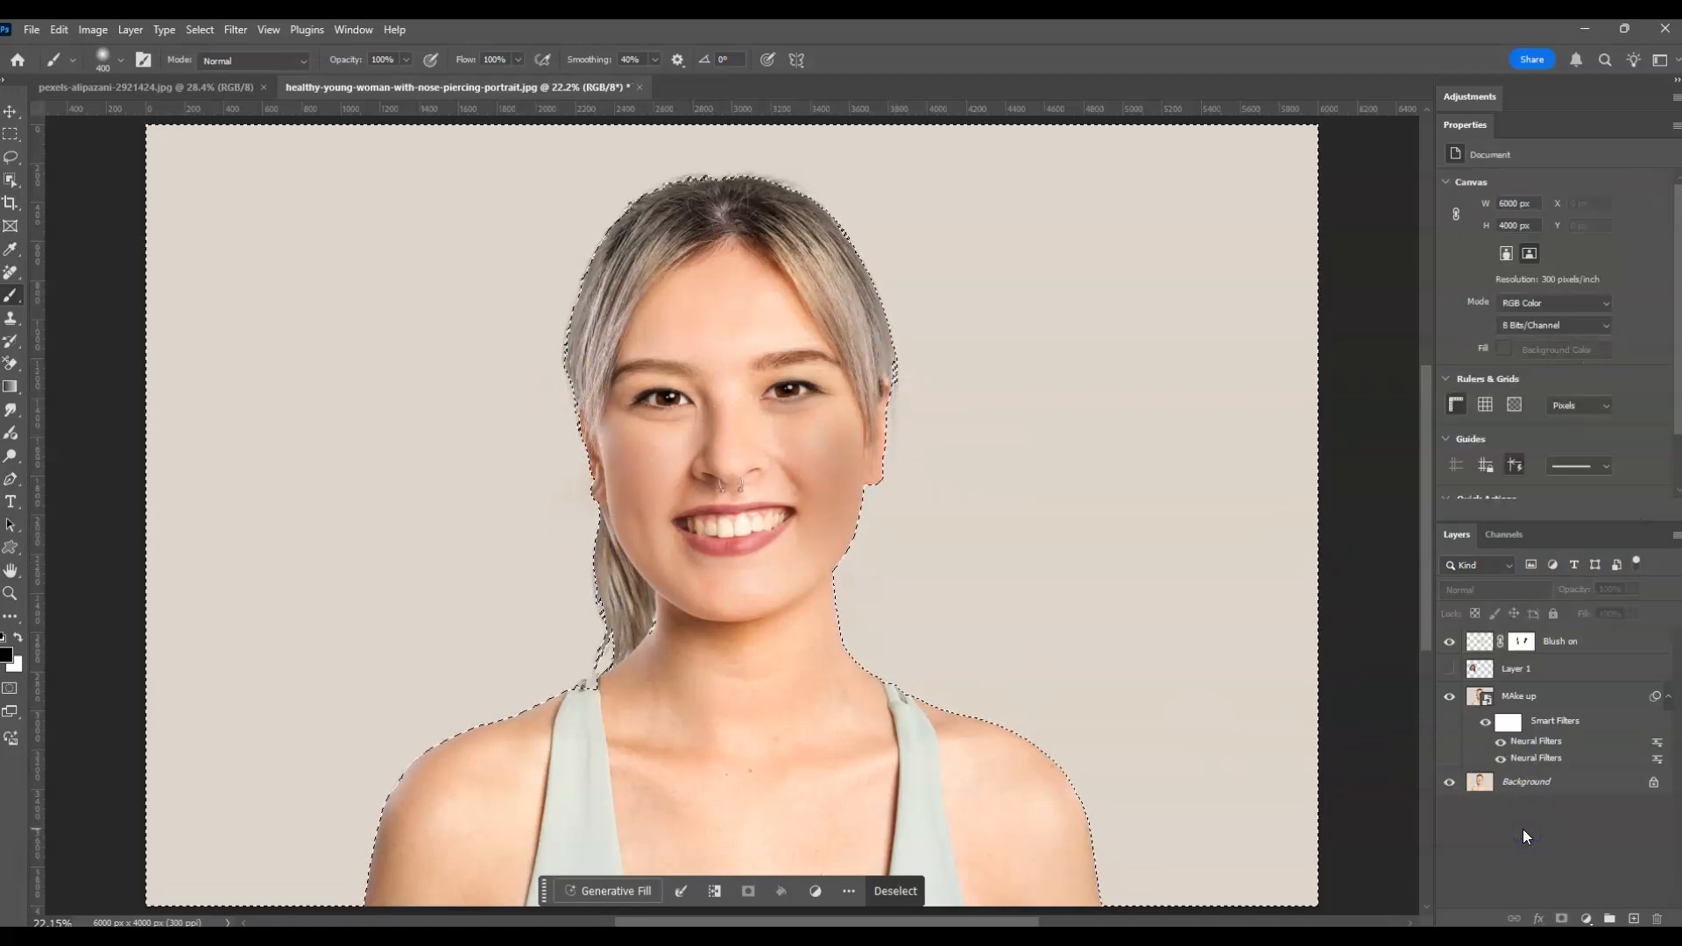
pyautogui.hotkey('ctrl', 'd')
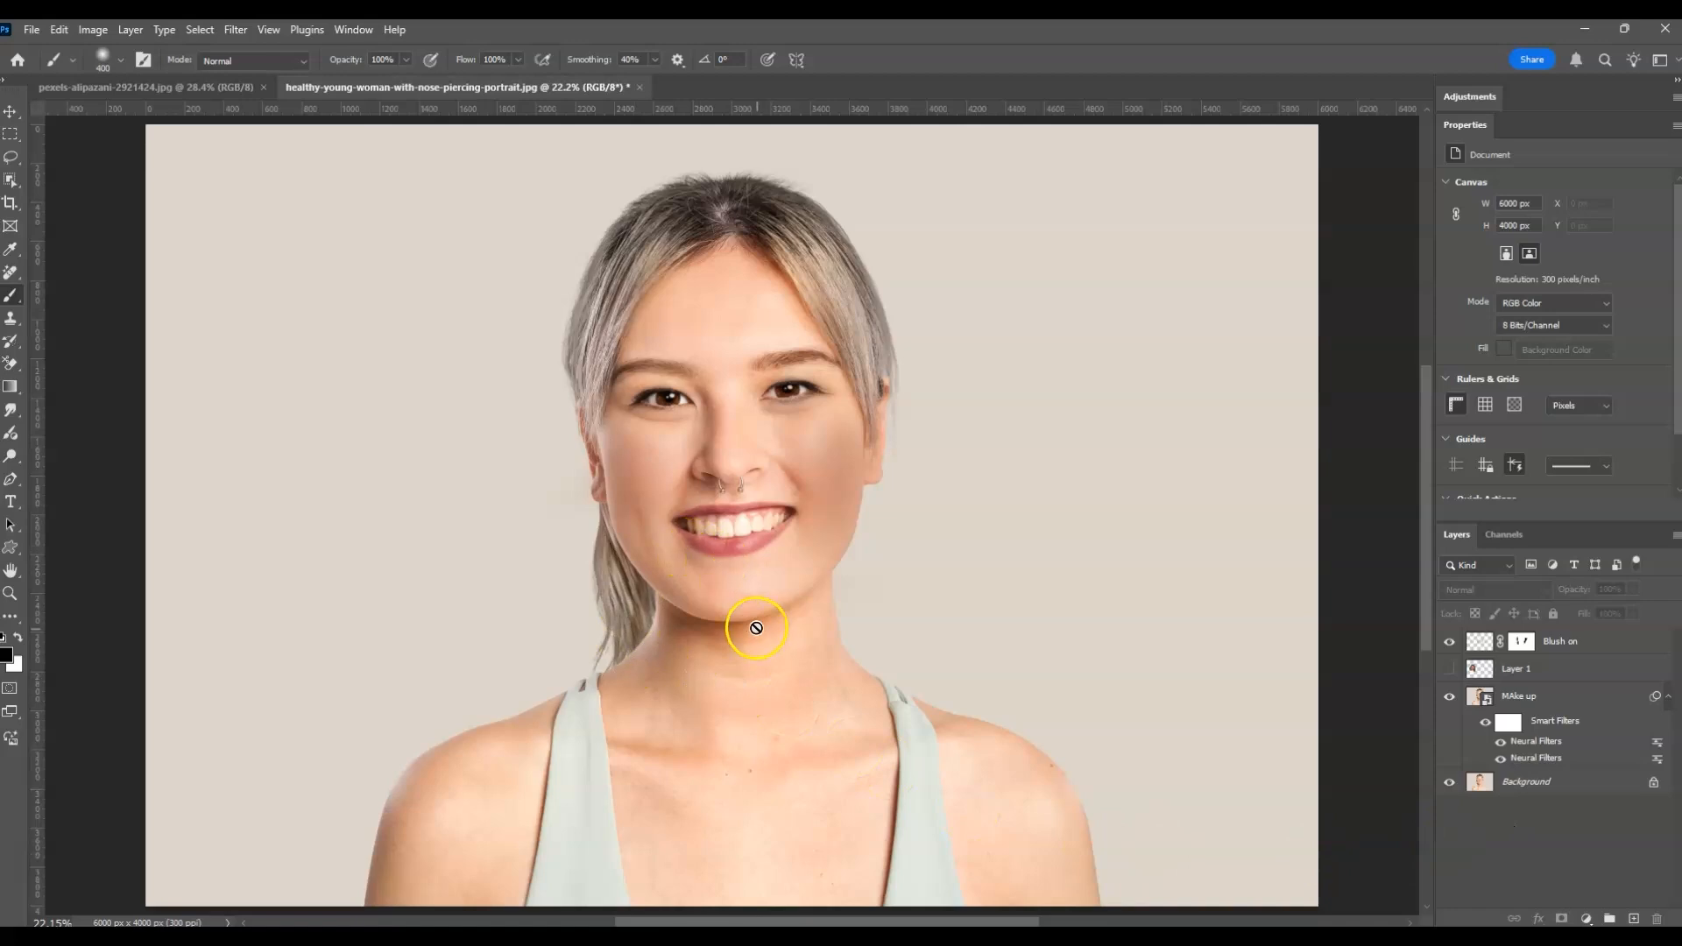
# Duplicate the Background layer, move the copy to the top of the layer stack, and hide it to compare before and after.
pyautogui.click(1567, 781)
pyautogui.hotkey('ctrl', 'j')
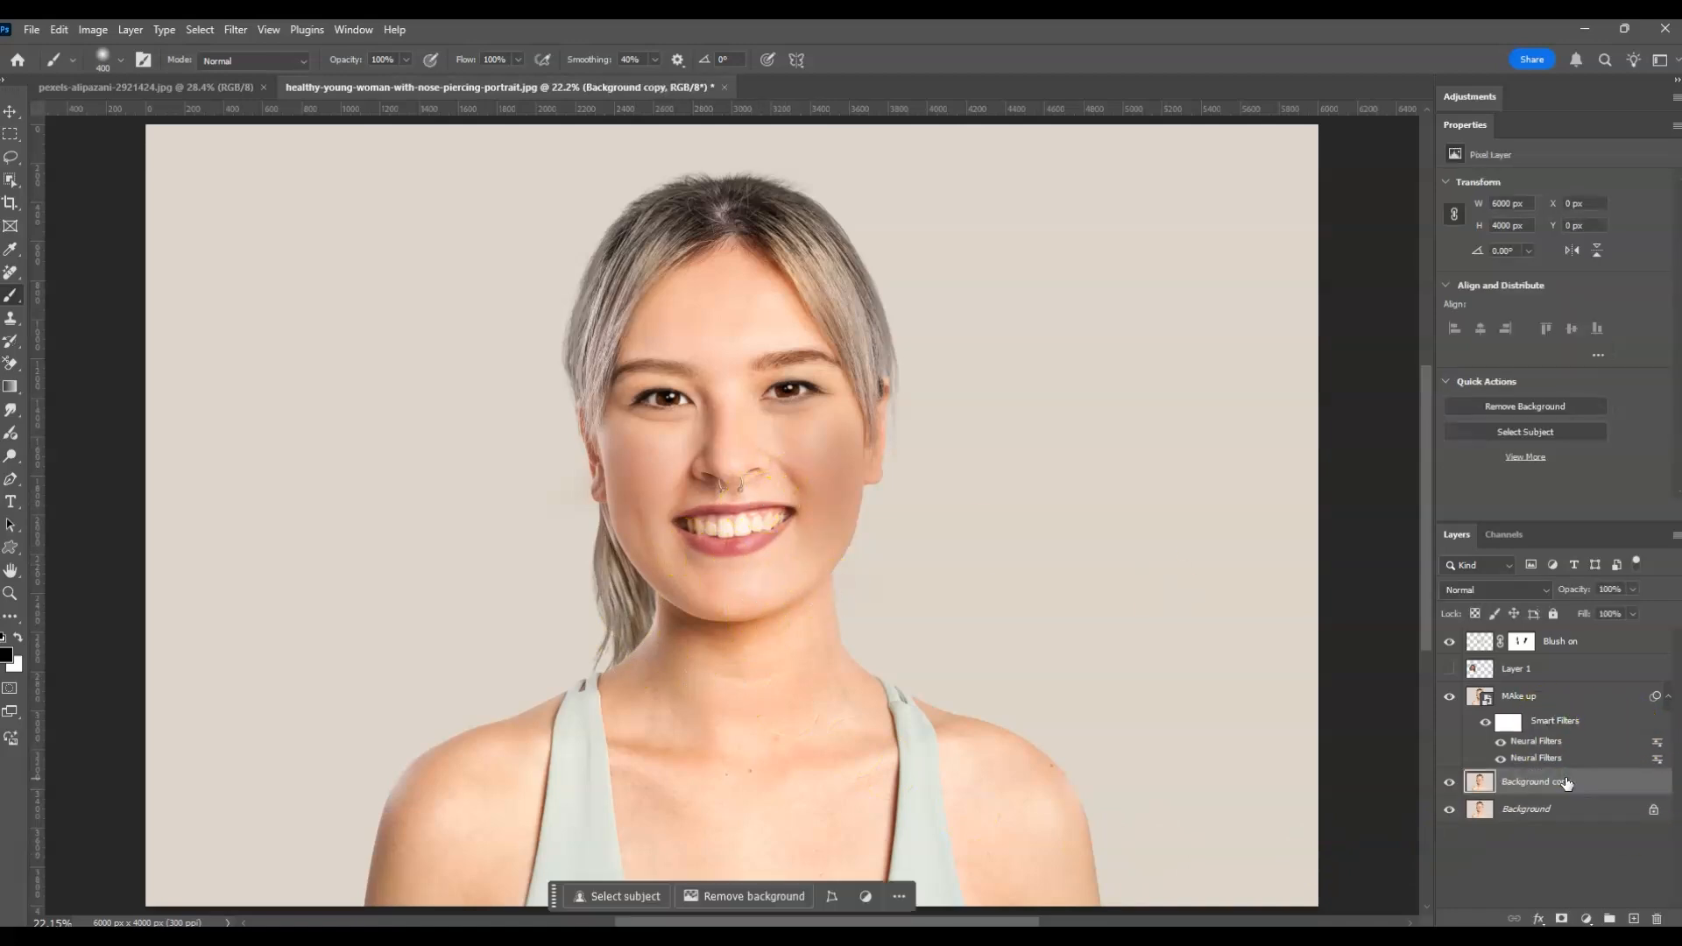
pyautogui.moveTo(1556, 628); pyautogui.dragTo(1556, 631)
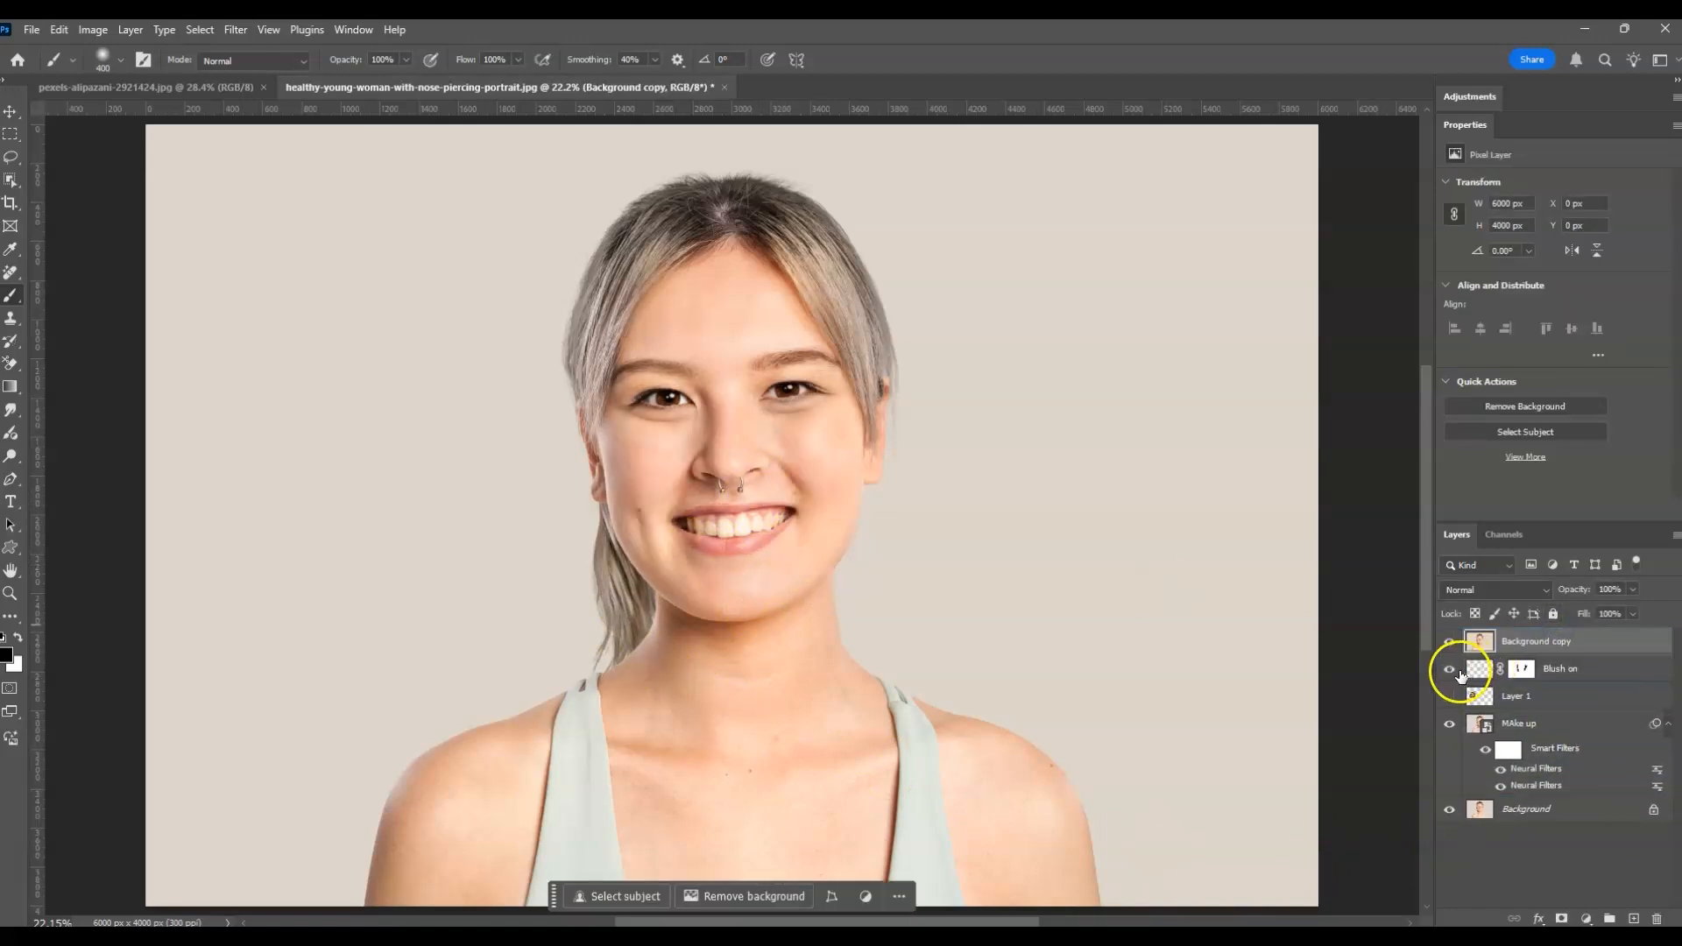
pyautogui.click(1452, 645)
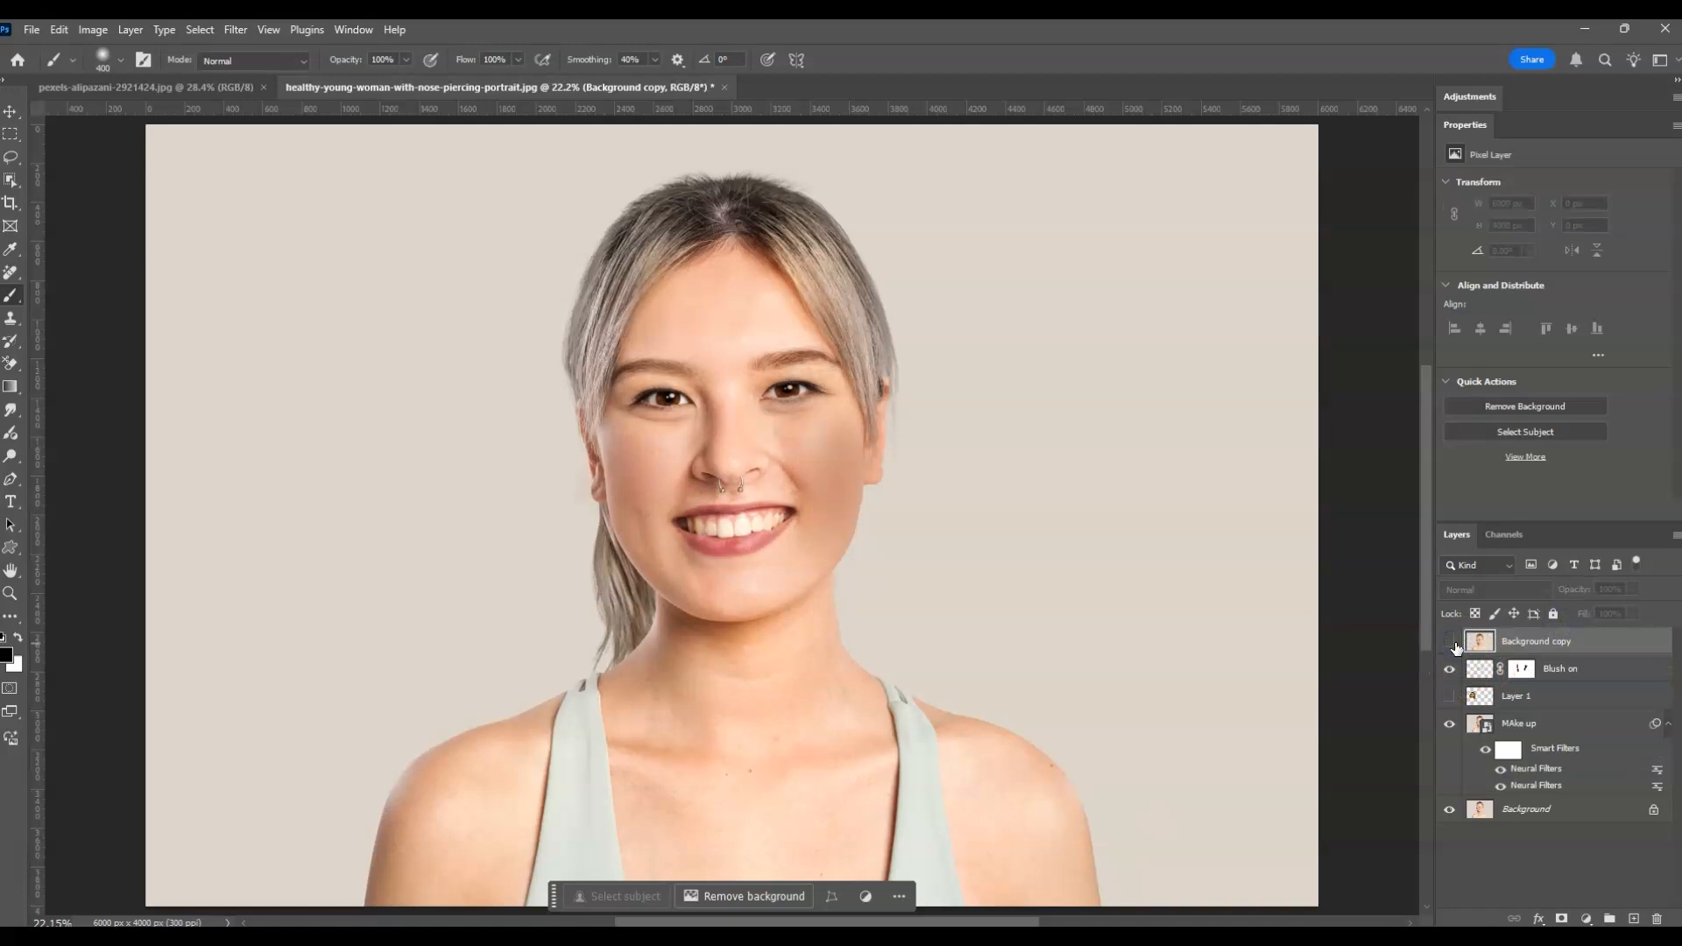